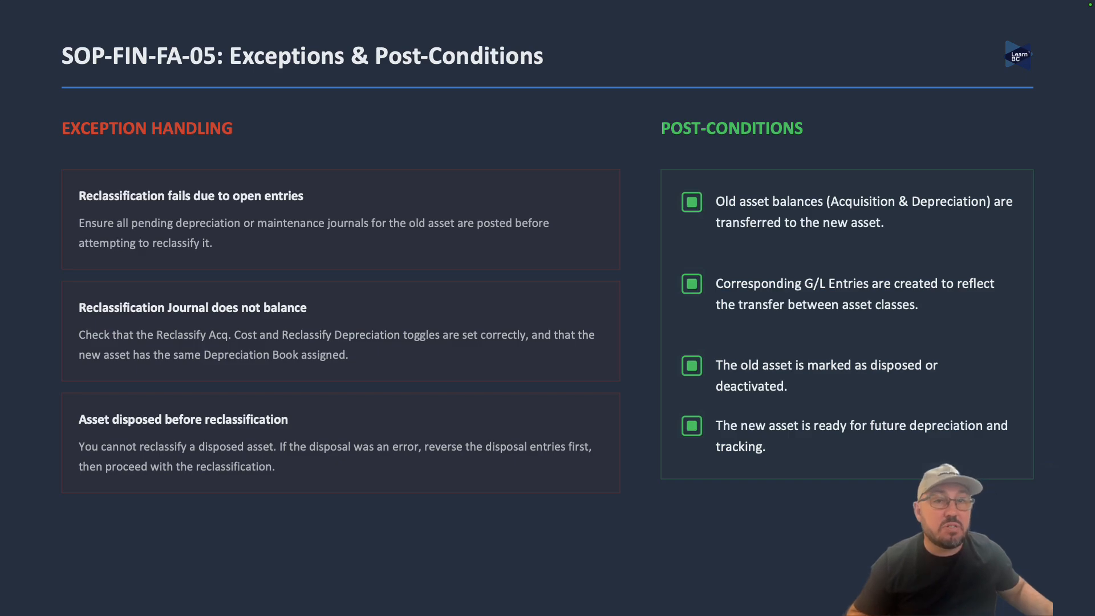
Leave the presentation for Business Central, open the Fixed Assets list and locate Tractor Model A and Tractor Model B
{"action": "key", "text": "Escape"}
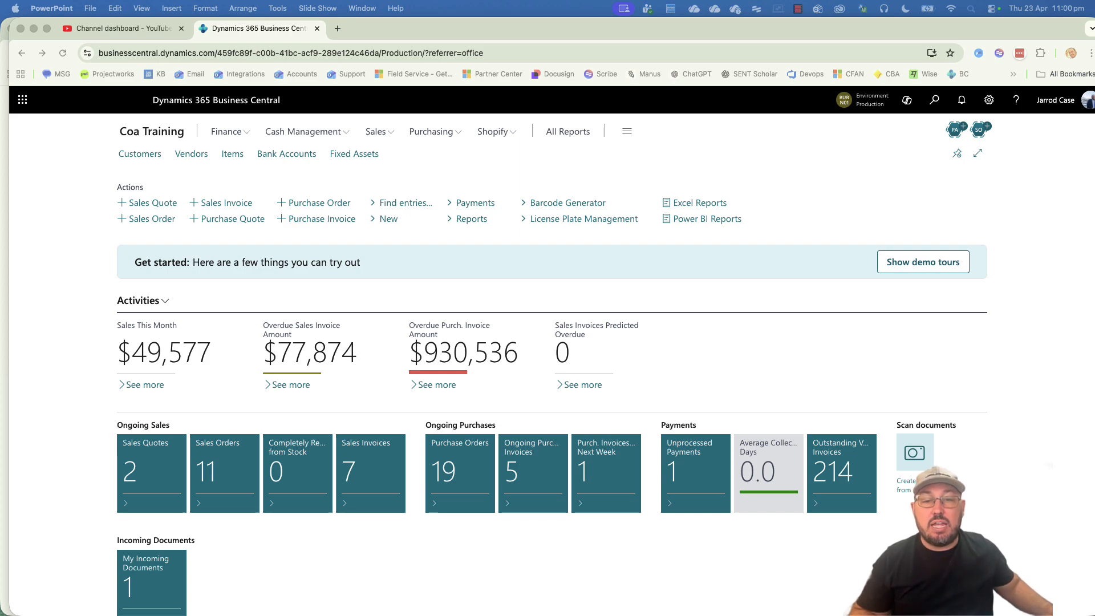
{"action": "left_click", "coordinate": [442, 151]}
{"action": "left_click", "coordinate": [353, 154]}
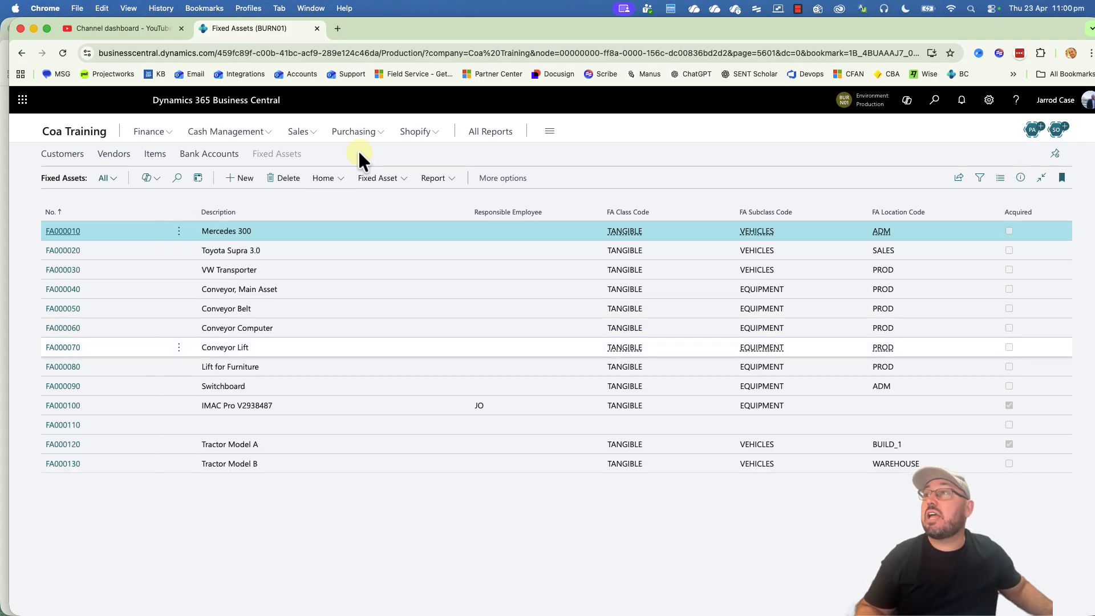
{"action": "left_click", "coordinate": [148, 444]}
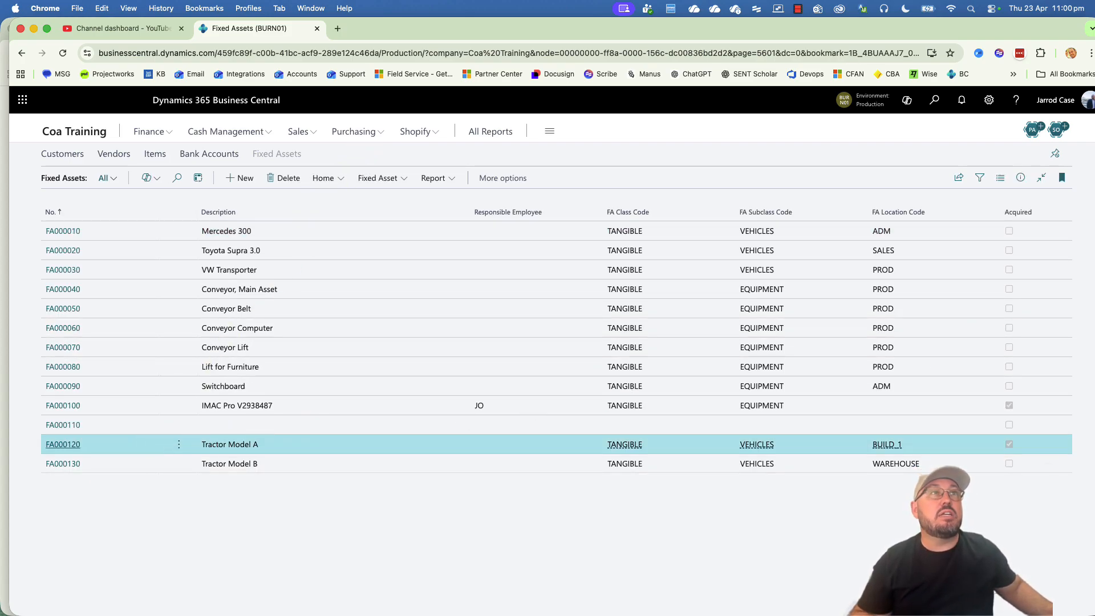
{"action": "left_click", "coordinate": [287, 463]}
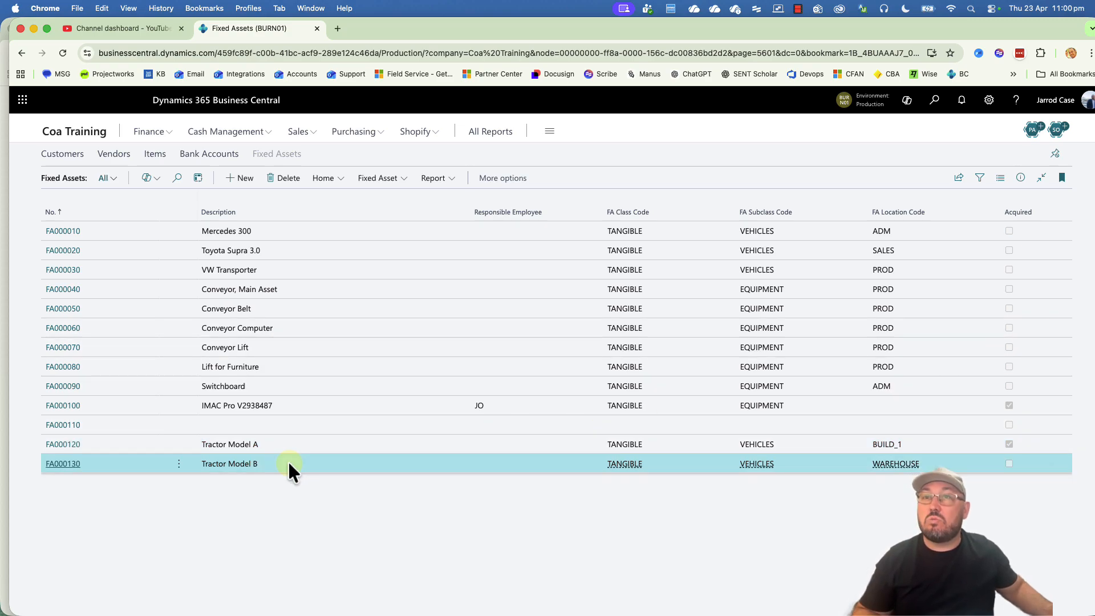
Review the fixed asset cards of Tractor Model A and Tractor Model B, comparing their depreciation books, and return to the list
{"action": "left_click", "coordinate": [64, 445]}
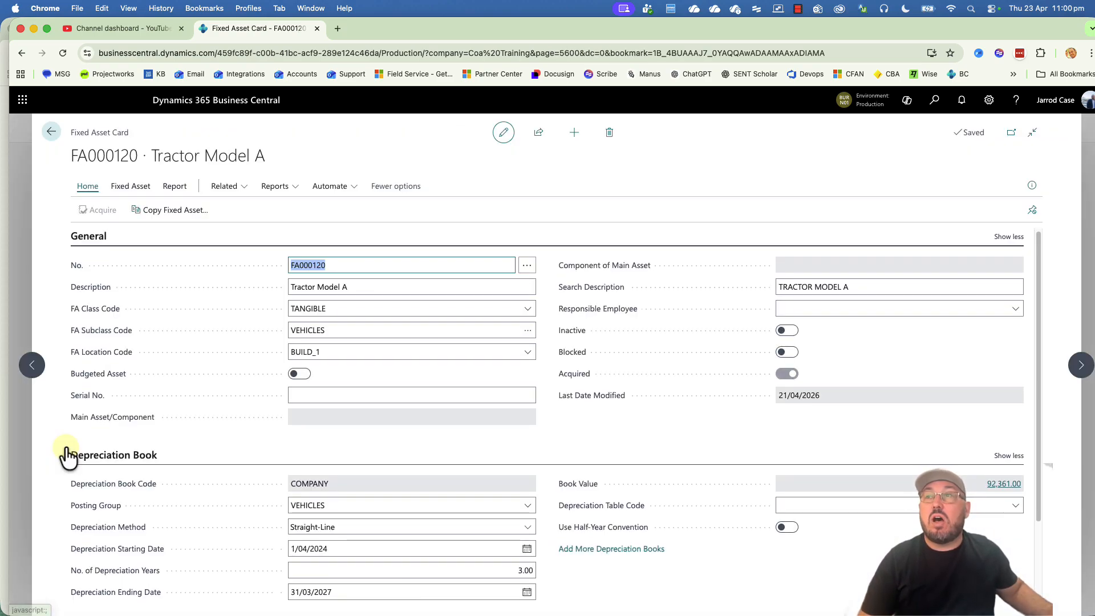
{"action": "left_click", "coordinate": [1081, 367]}
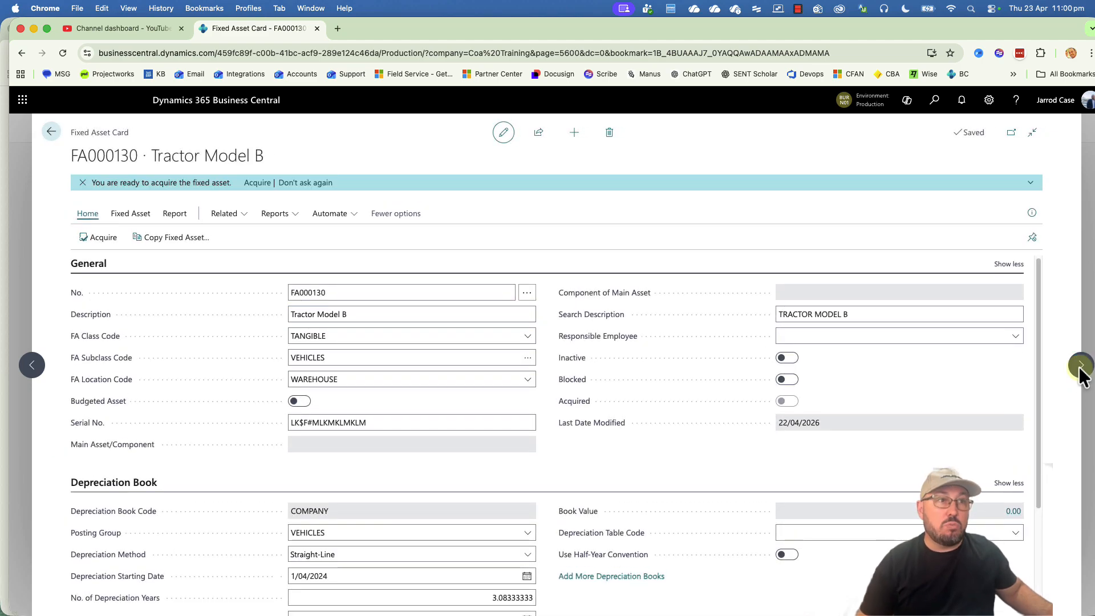
{"action": "key", "text": "Escape"}
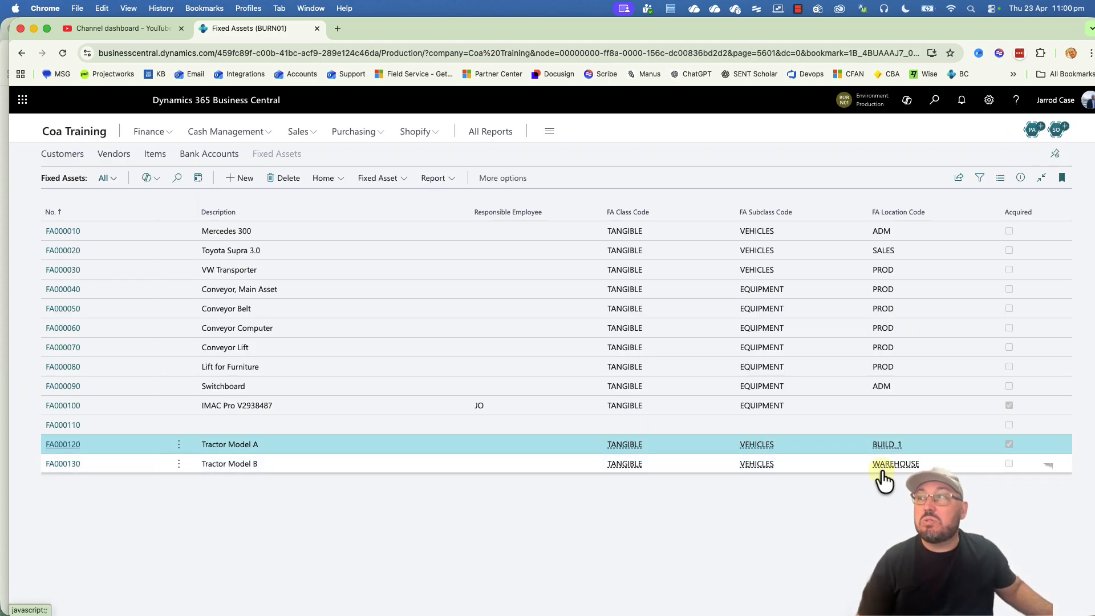
{"action": "left_click", "coordinate": [63, 447]}
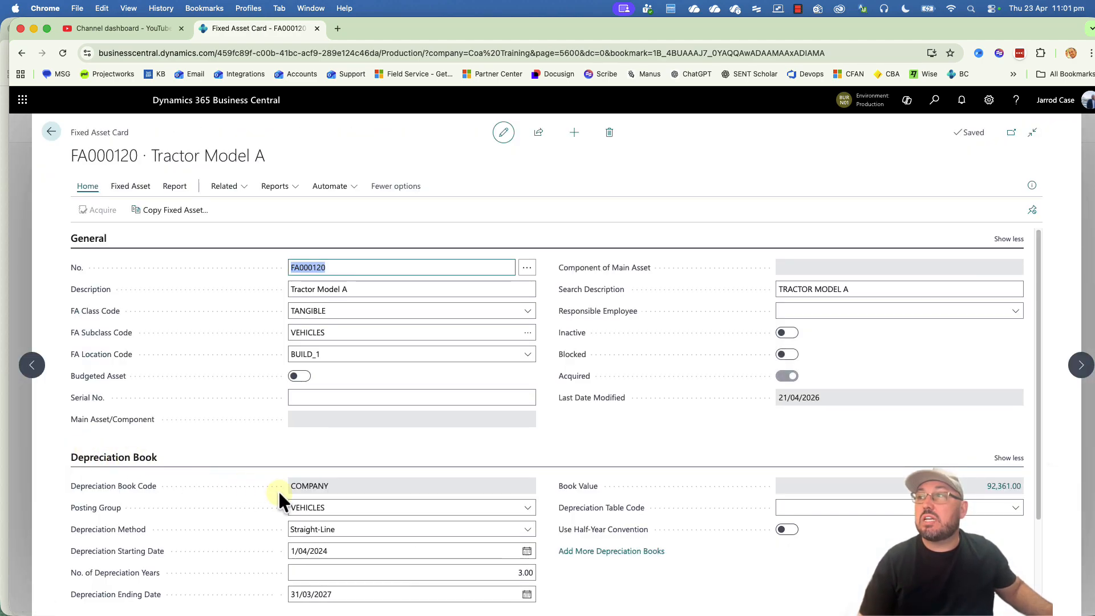
{"action": "left_click", "coordinate": [1079, 372]}
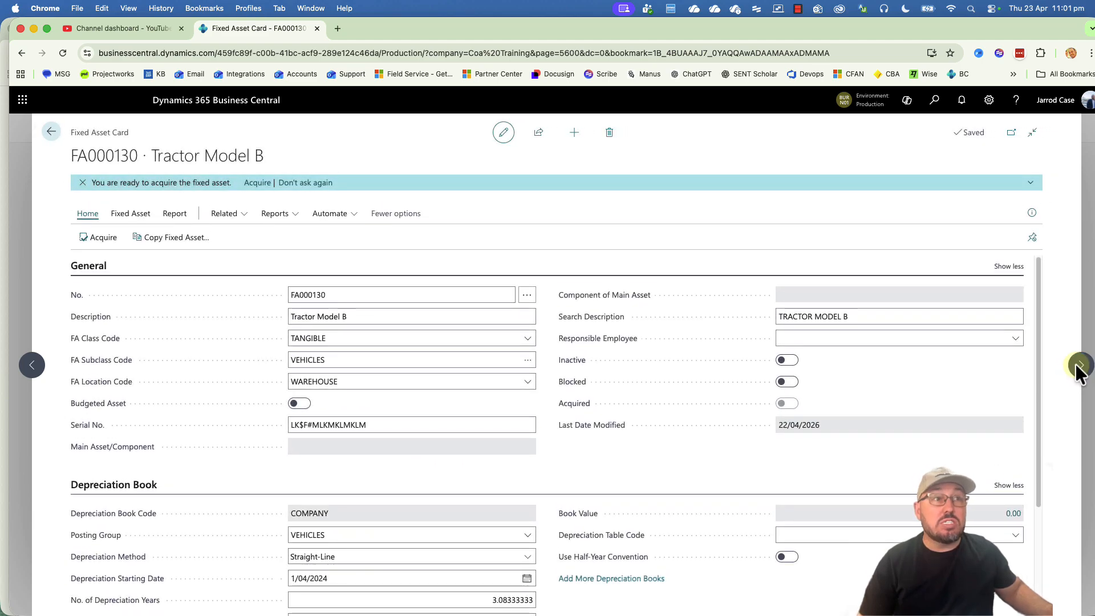
{"action": "left_click", "coordinate": [51, 135]}
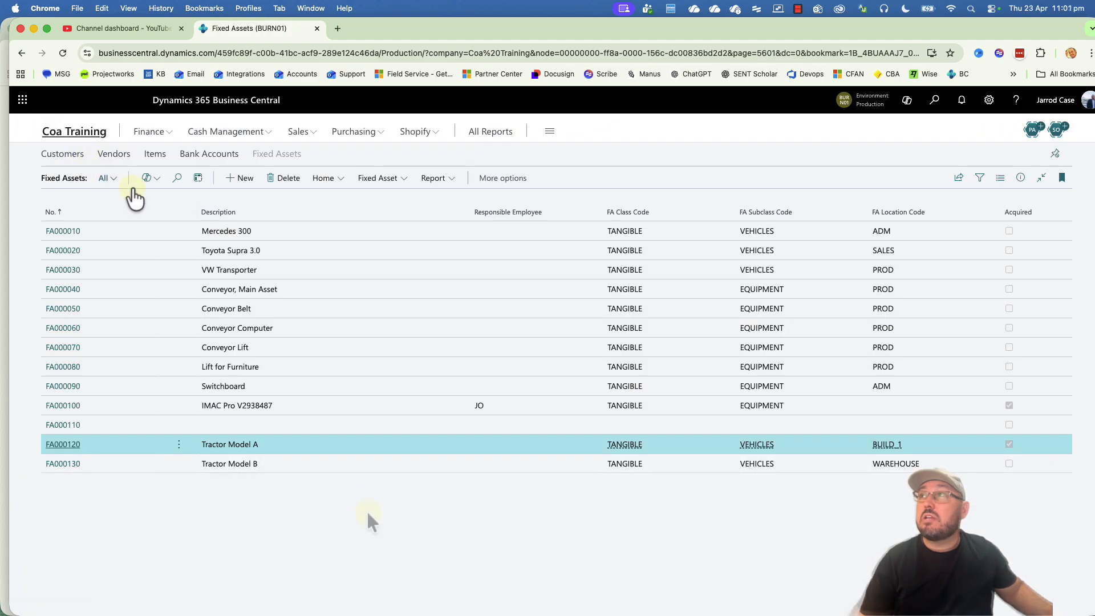
Search for "fix reclass" and open the Fixed Asset Reclassification Journals
{"action": "left_click", "coordinate": [934, 103]}
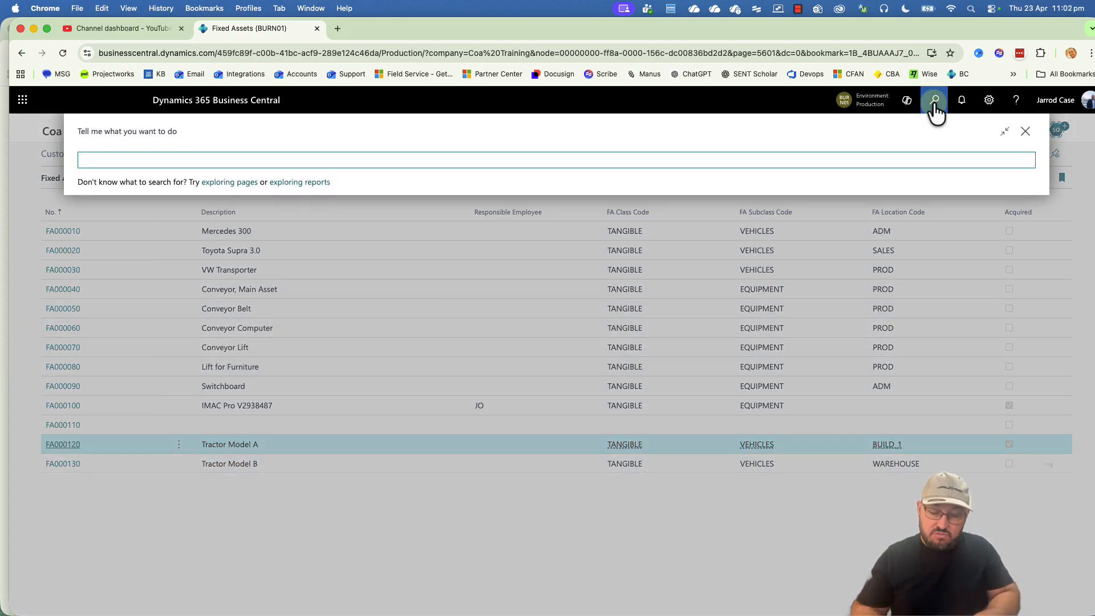
{"action": "type", "text": "fix reca"}
{"action": "key", "text": "BackSpace"}
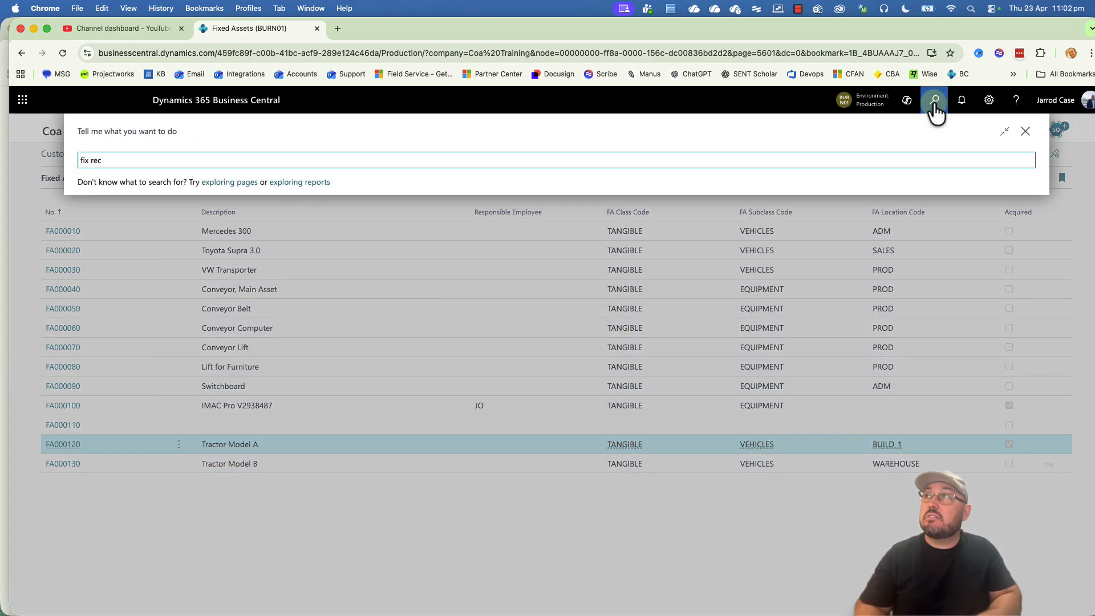
{"action": "type", "text": "lass"}
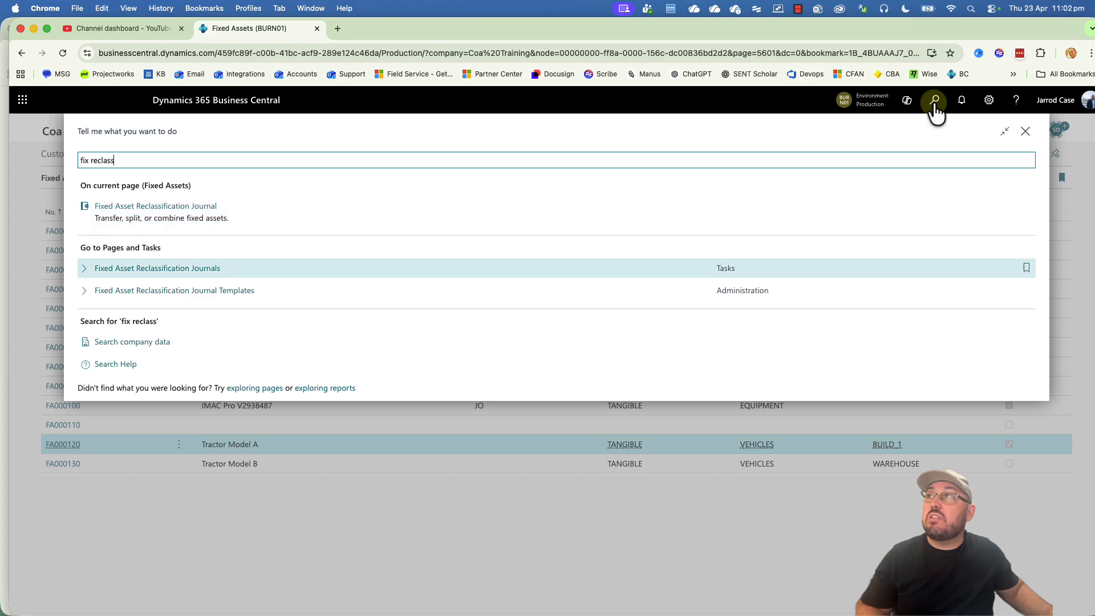
{"action": "left_click", "coordinate": [140, 269]}
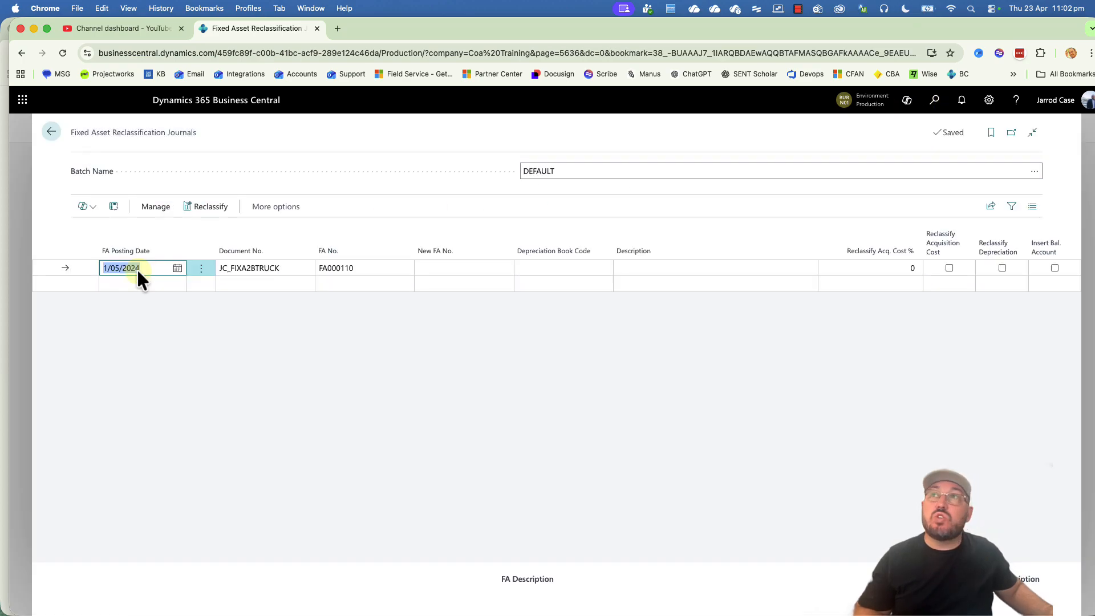
Set the FA No. of the existing reclassification line to FA000120, Tractor Model A
{"action": "left_click_drag", "start_coordinate": [136, 271], "coordinate": [108, 265]}
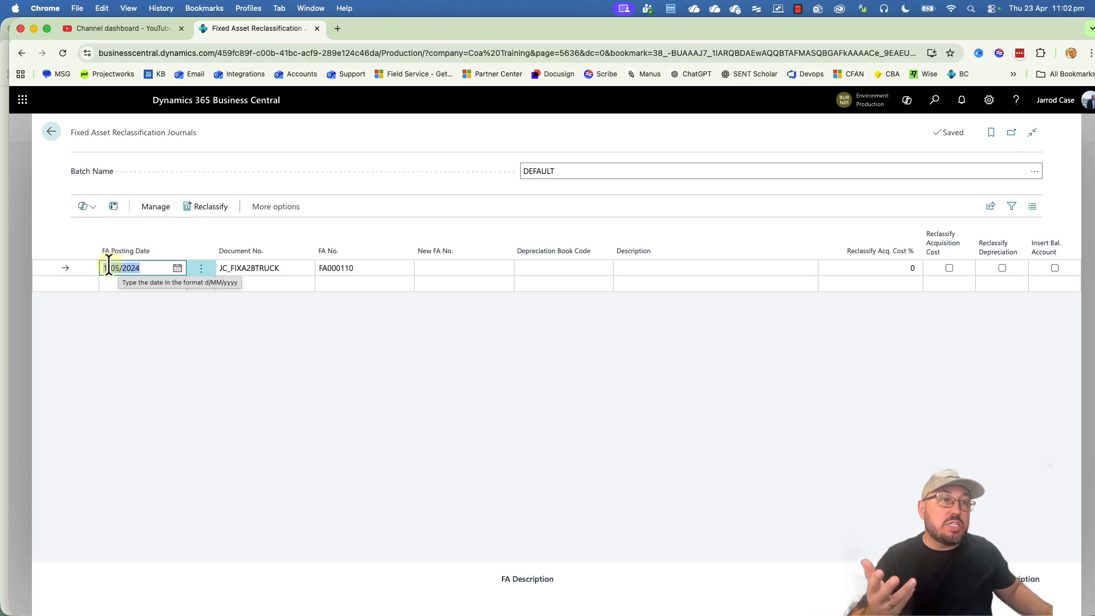
{"action": "left_click", "coordinate": [150, 324]}
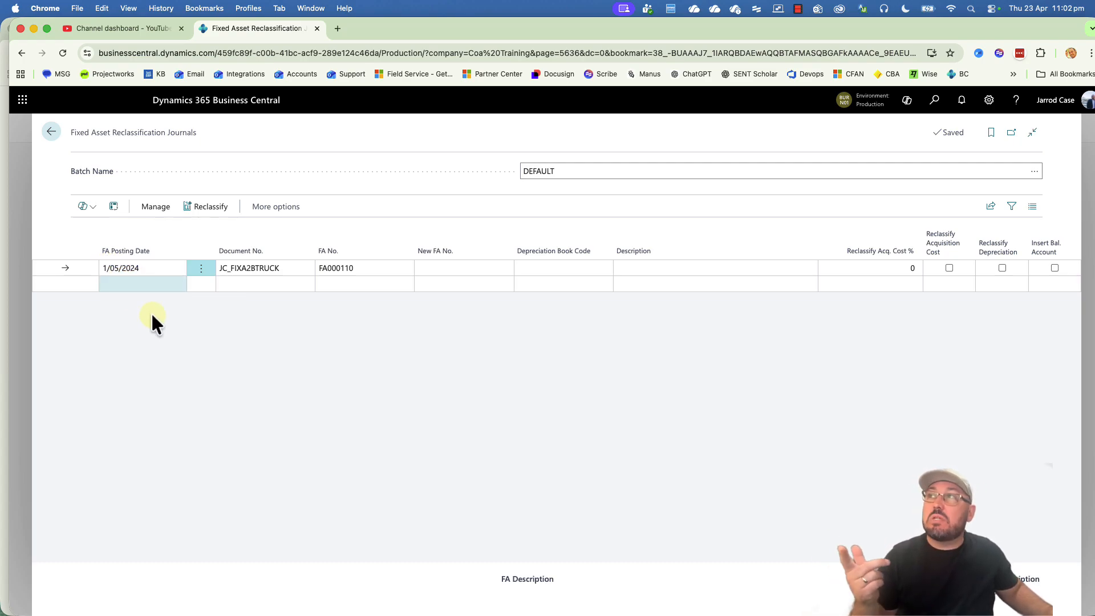
{"action": "left_click", "coordinate": [263, 270]}
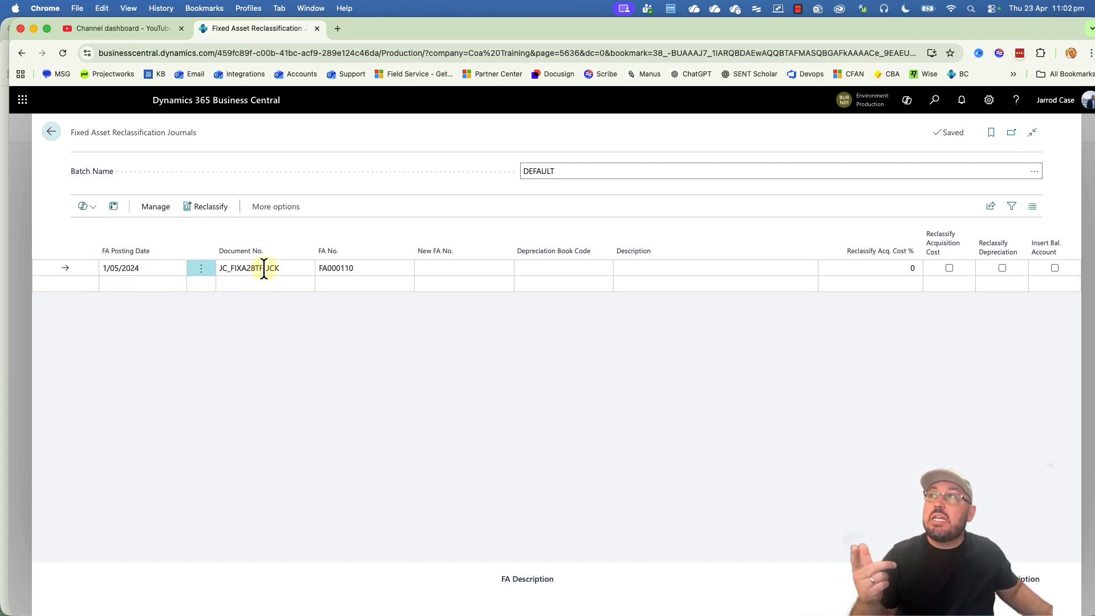
{"action": "left_click", "coordinate": [371, 270]}
{"action": "left_click", "coordinate": [403, 271]}
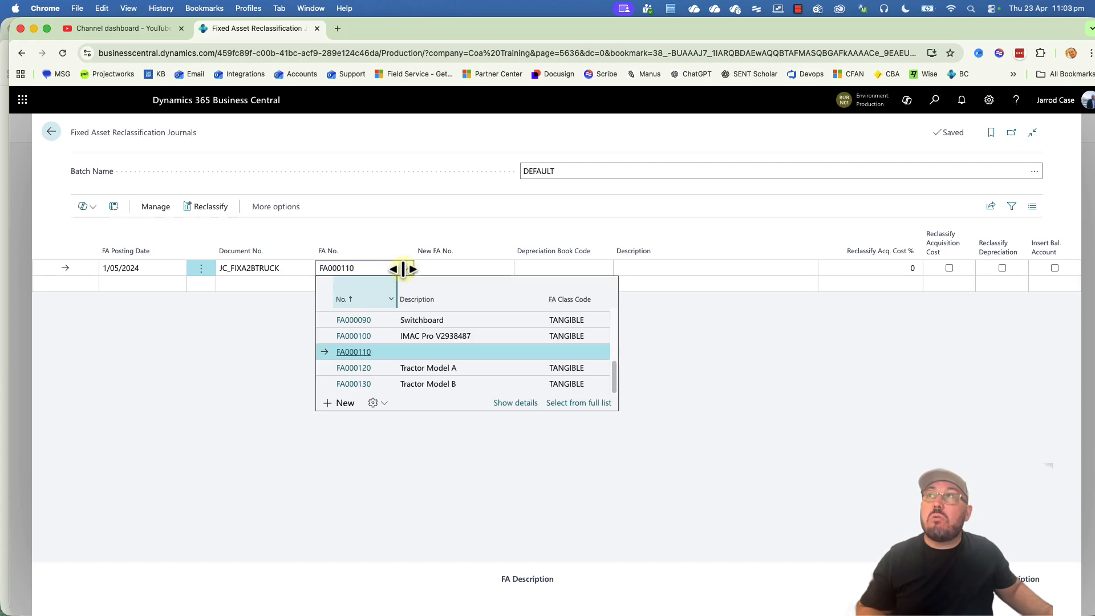
{"action": "left_click", "coordinate": [433, 369]}
Set the New FA No. of the reclassification line to FA000130, Tractor Model B
{"action": "left_click", "coordinate": [477, 268]}
{"action": "left_click", "coordinate": [505, 268]}
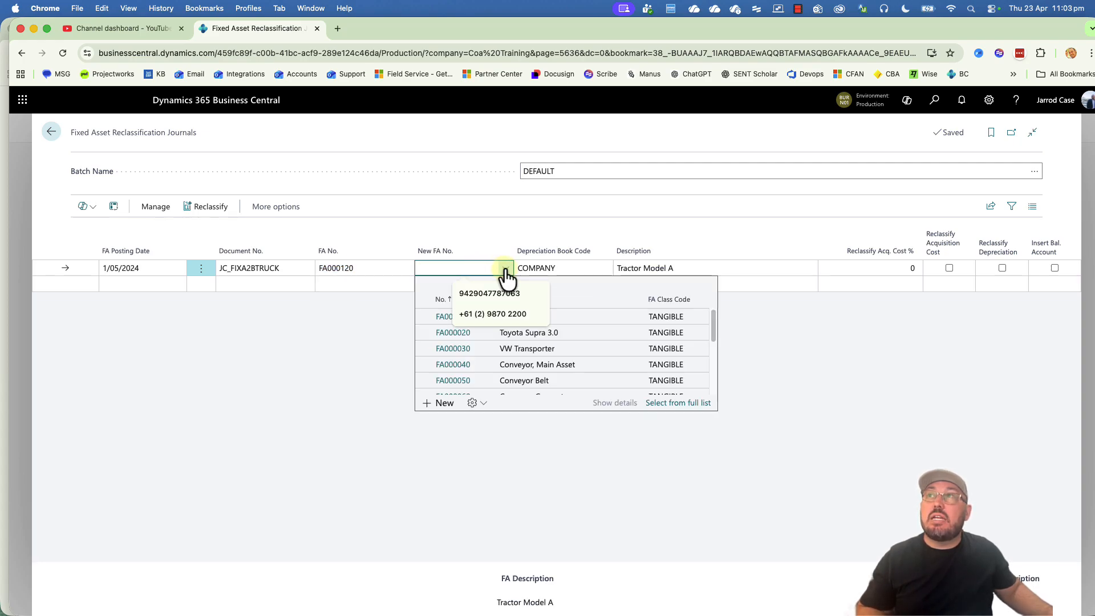
{"action": "left_click", "coordinate": [505, 269]}
{"action": "left_click", "coordinate": [506, 268]}
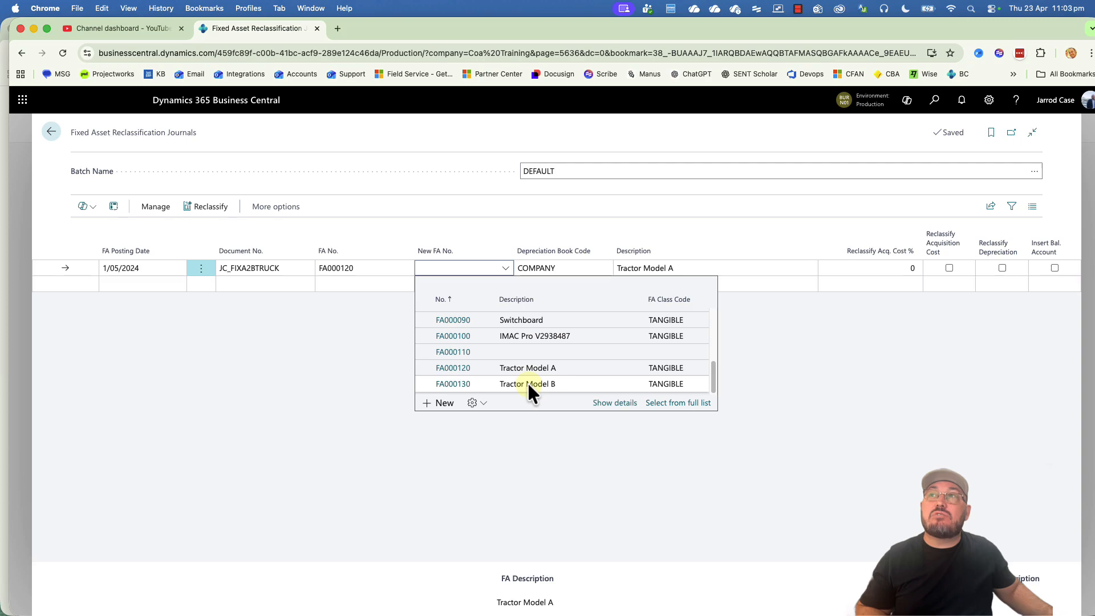
{"action": "left_click", "coordinate": [528, 382]}
Set Reclassify Acq. Cost % to 50 and enable Reclassify Acquisition Cost, Reclassify Depreciation and Insert Bal. Account on the line
{"action": "left_click", "coordinate": [891, 268]}
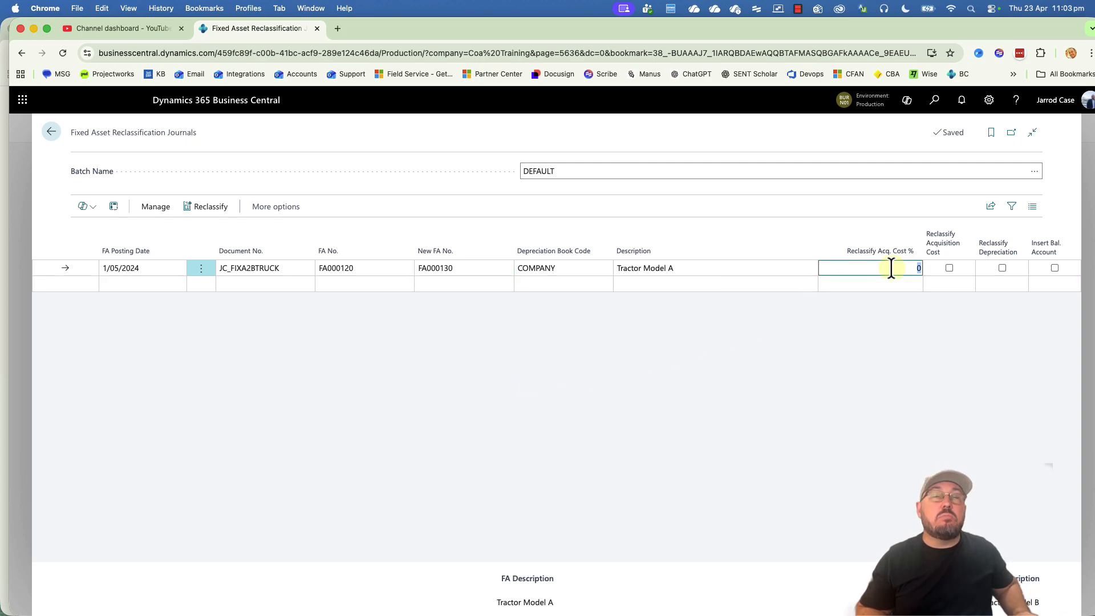
{"action": "type", "text": "50"}
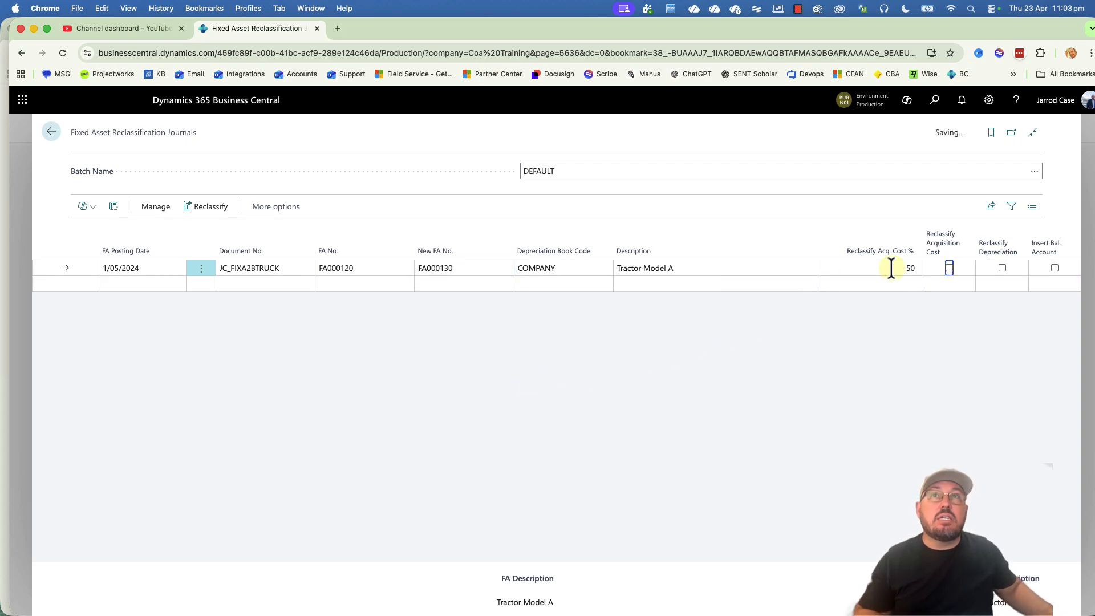
{"action": "left_click", "coordinate": [949, 268]}
{"action": "left_click", "coordinate": [1002, 268]}
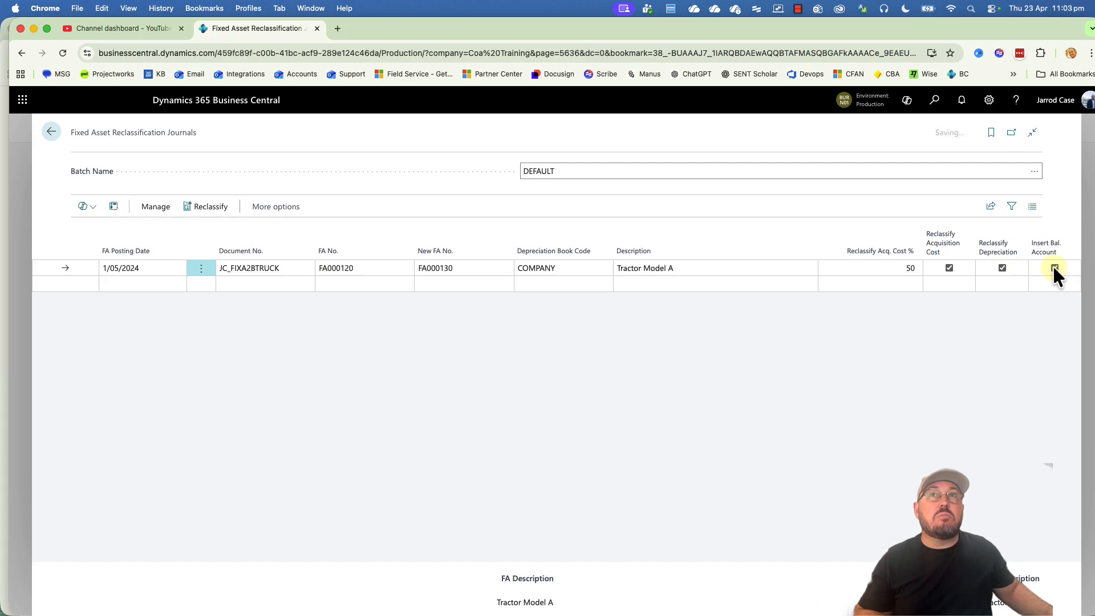
{"action": "left_click", "coordinate": [1054, 268]}
{"action": "mouse_move", "coordinate": [950, 264]}
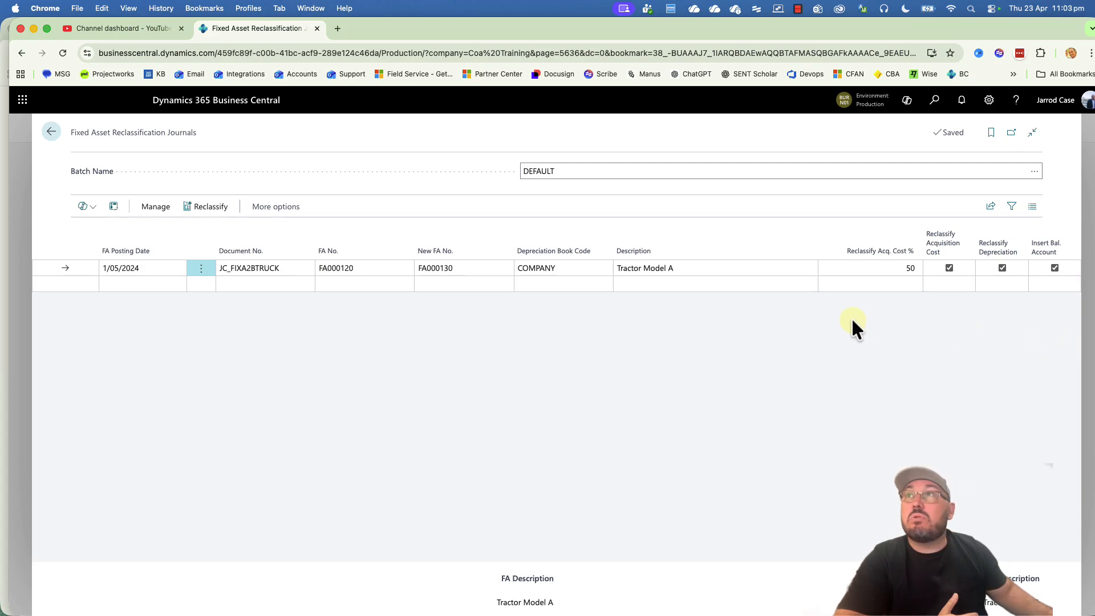
Reclassify the journal line from Tractor Model A to Tractor Model B and close the reclassification journal
{"action": "left_click", "coordinate": [209, 210]}
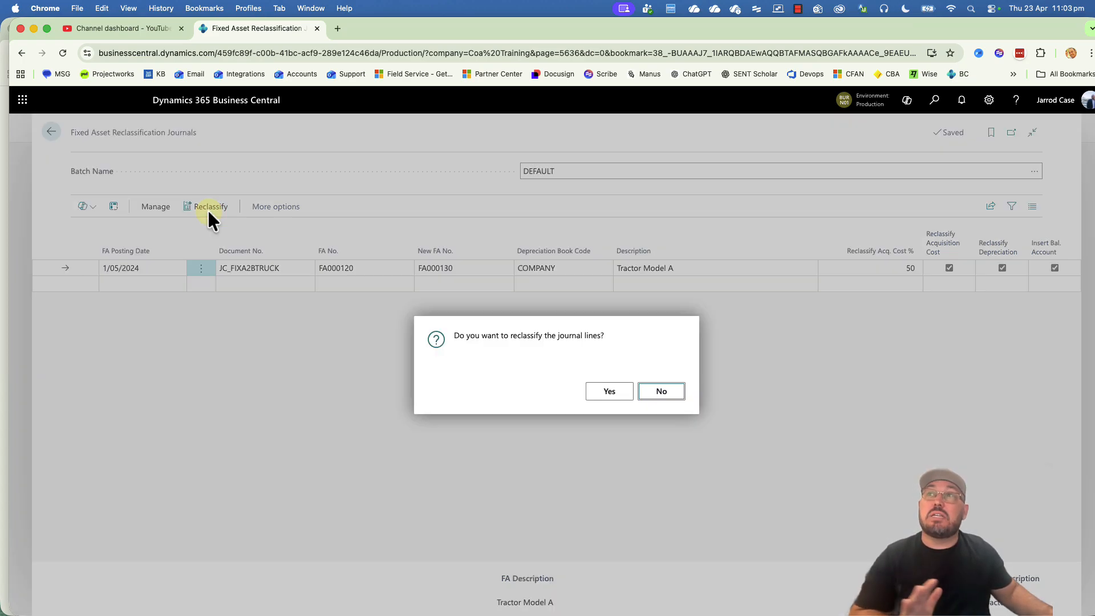
{"action": "left_click", "coordinate": [608, 392]}
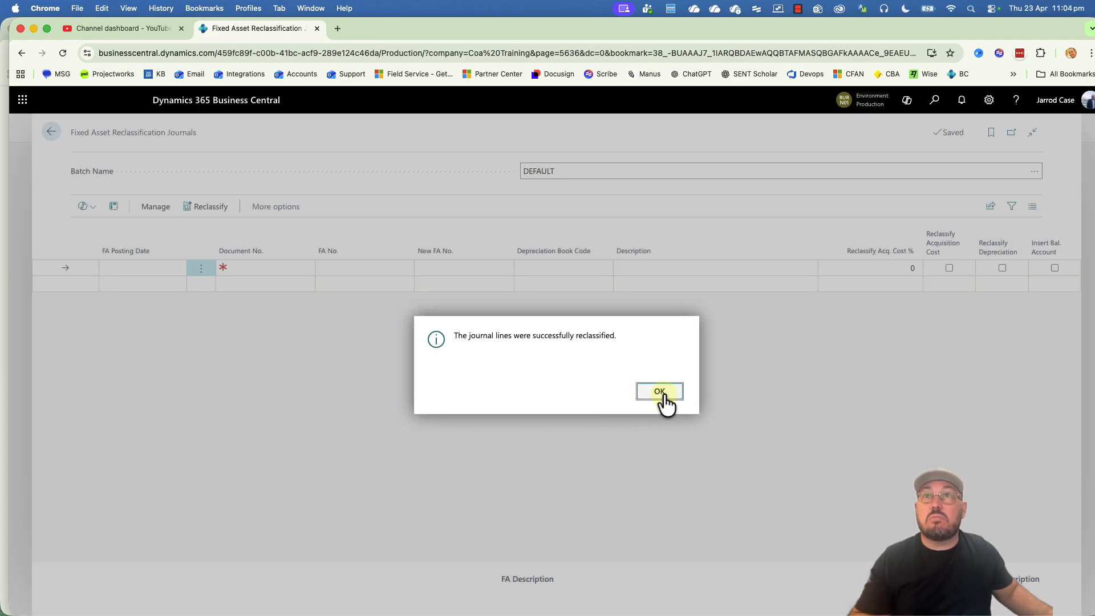
{"action": "left_click", "coordinate": [662, 393]}
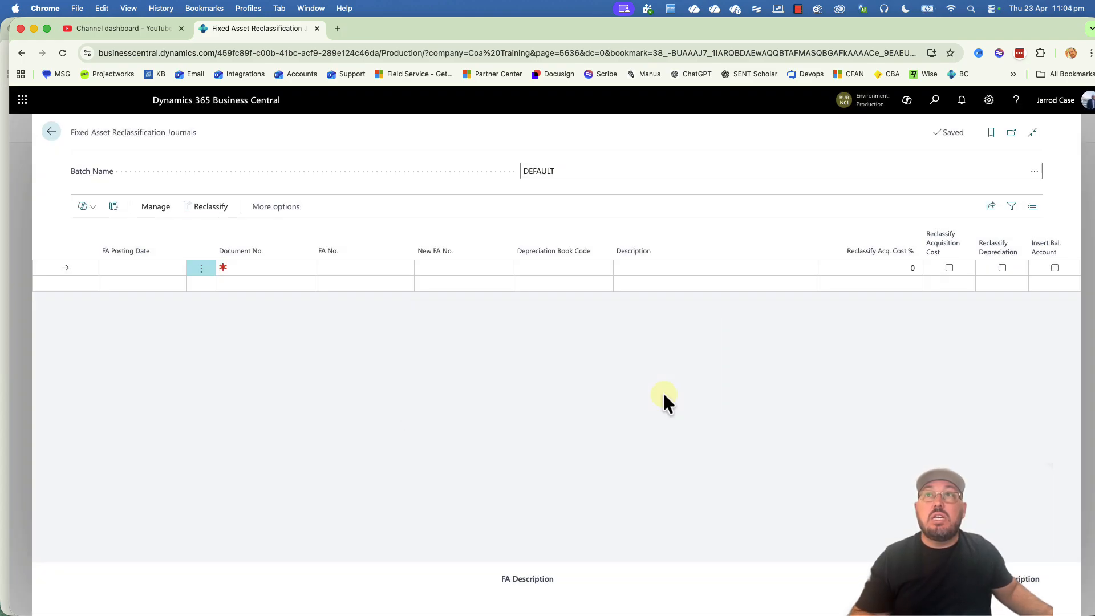
{"action": "key", "text": "Escape"}
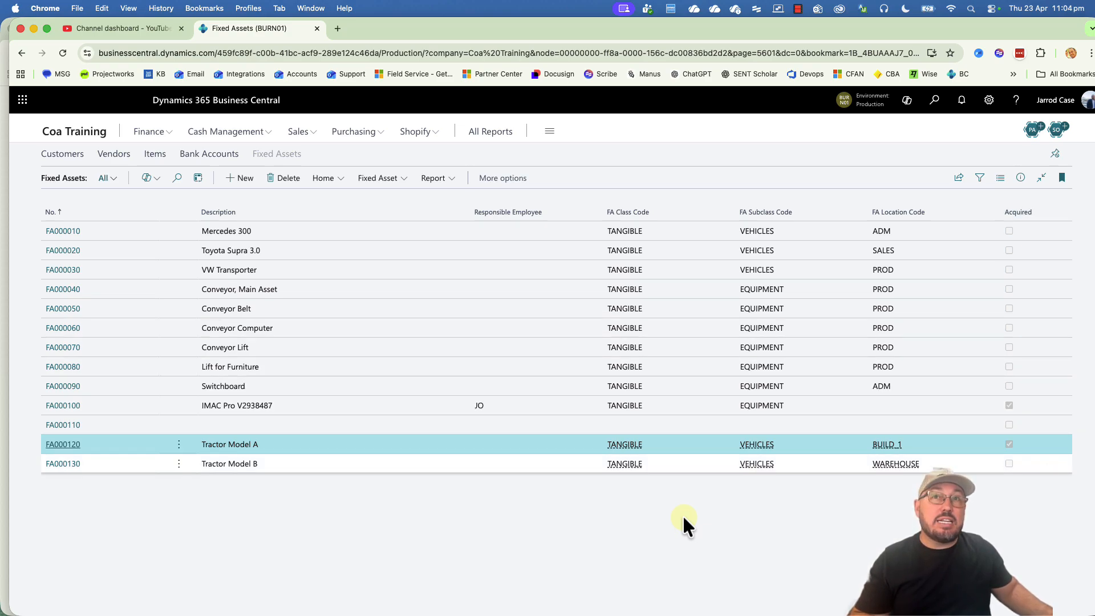
Check the book values on the fixed asset cards of Tractor Model A and Tractor Model B
{"action": "left_click", "coordinate": [65, 444]}
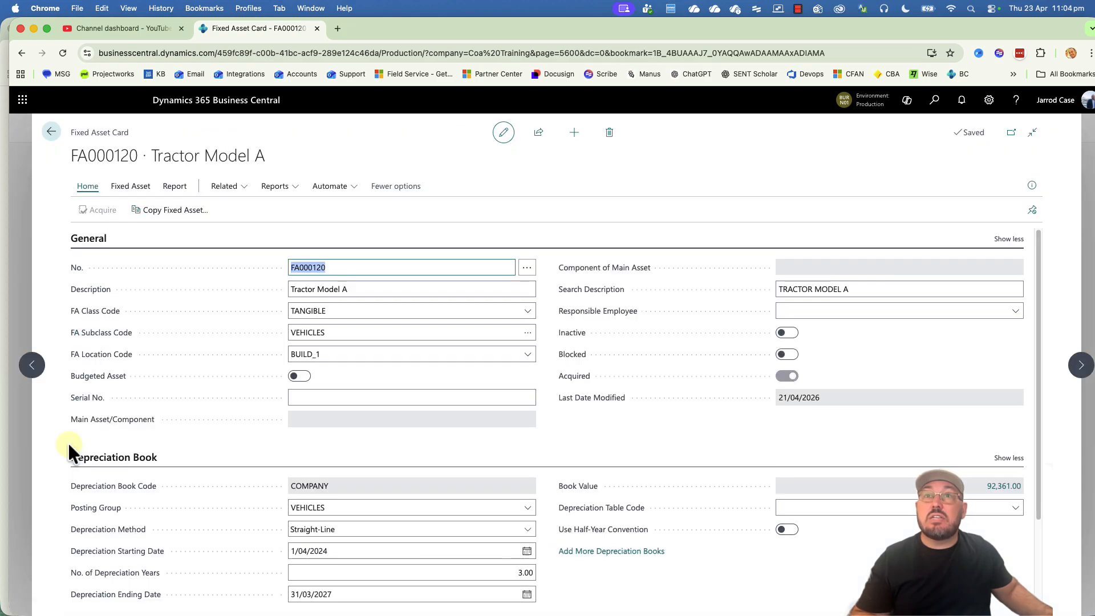
{"action": "left_click", "coordinate": [1079, 376]}
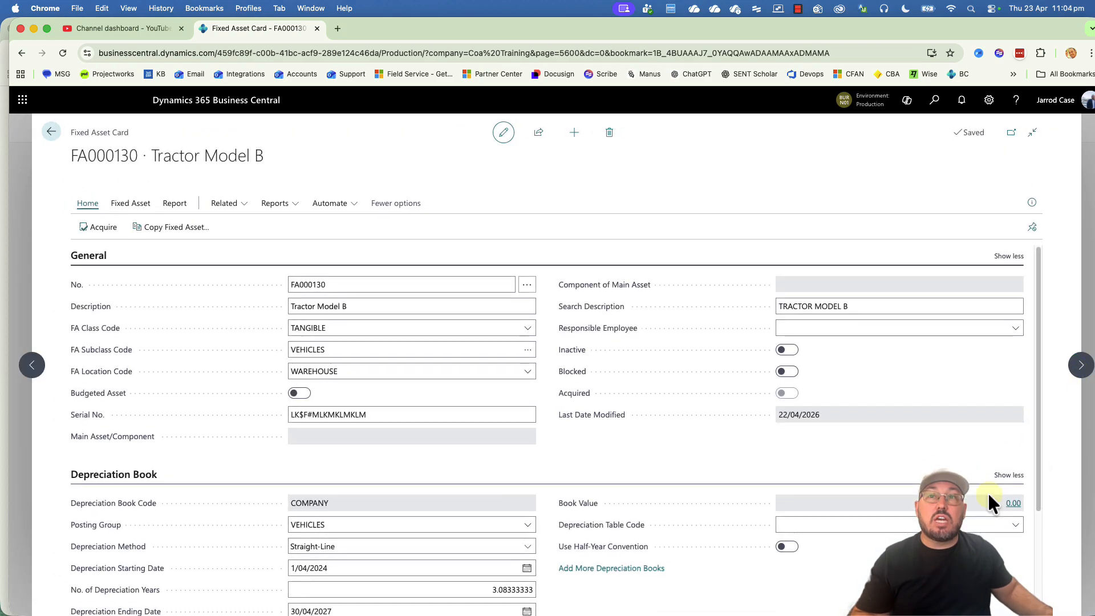
{"action": "key", "text": "Escape"}
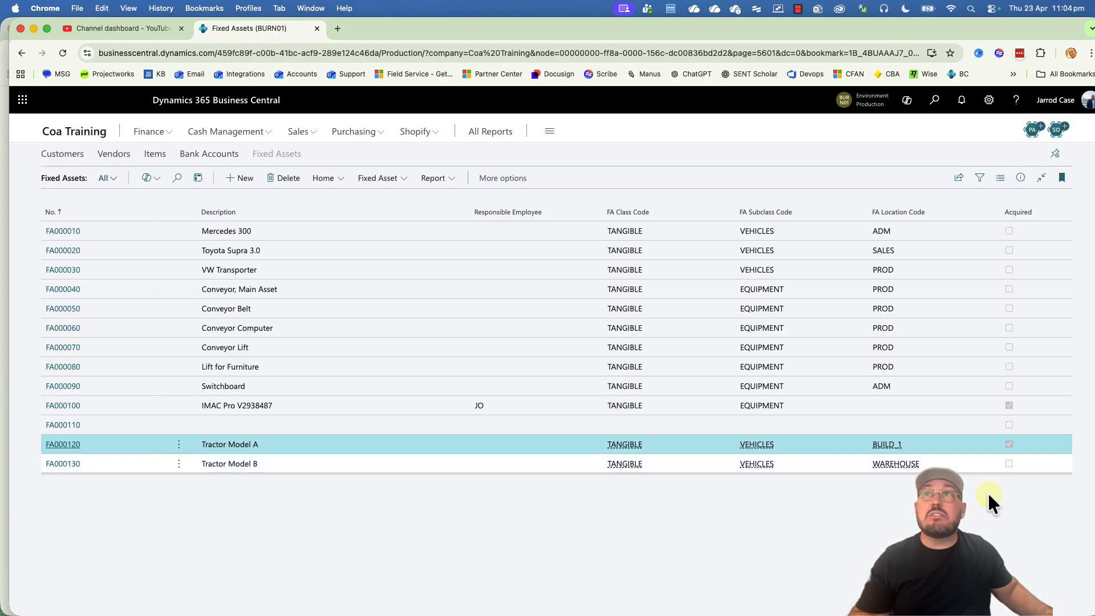
Search for "fix g/l" and open the Fixed Asset G/L Journals
{"action": "left_click", "coordinate": [932, 109]}
{"action": "type", "text": "fix g/l"}
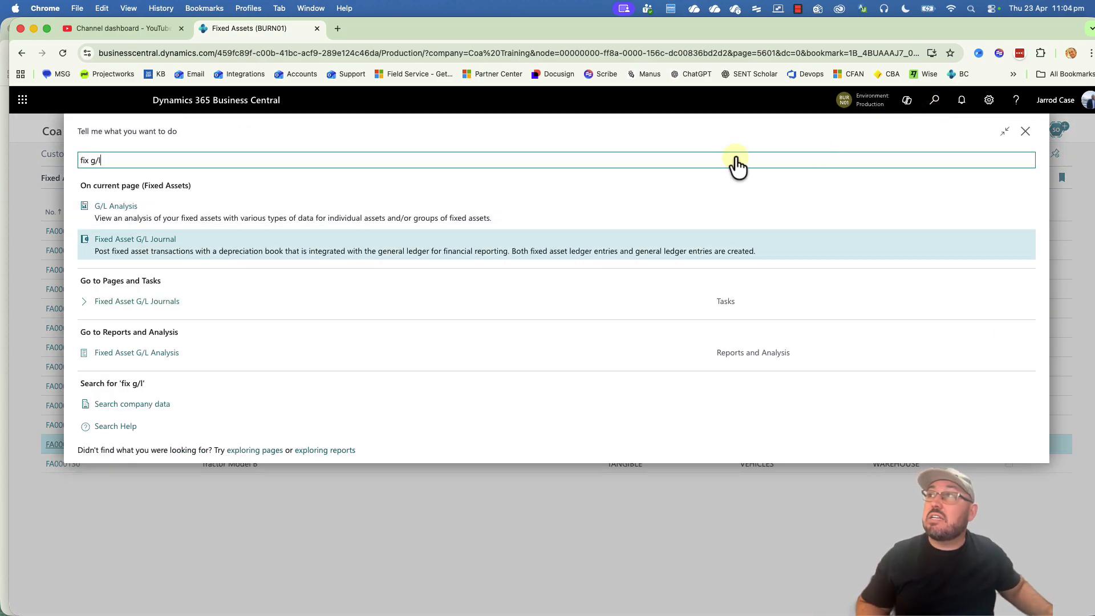
{"action": "left_click", "coordinate": [138, 302]}
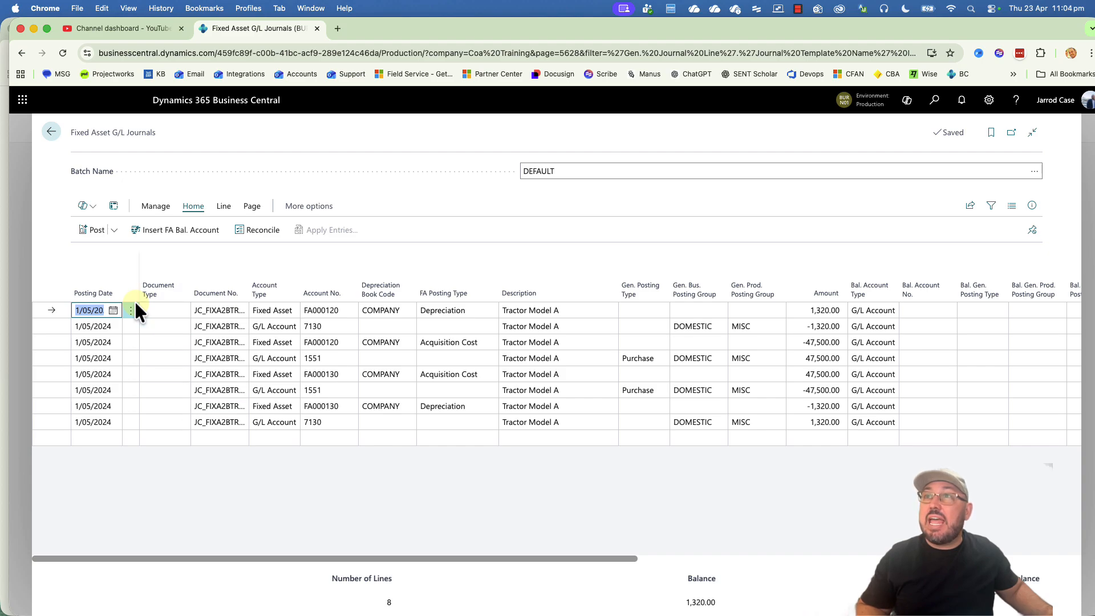
Set the Gen. Posting Type to Sale on the G/L Account line with the amount -1,320.00
{"action": "left_click_drag", "start_coordinate": [284, 556], "coordinate": [125, 548]}
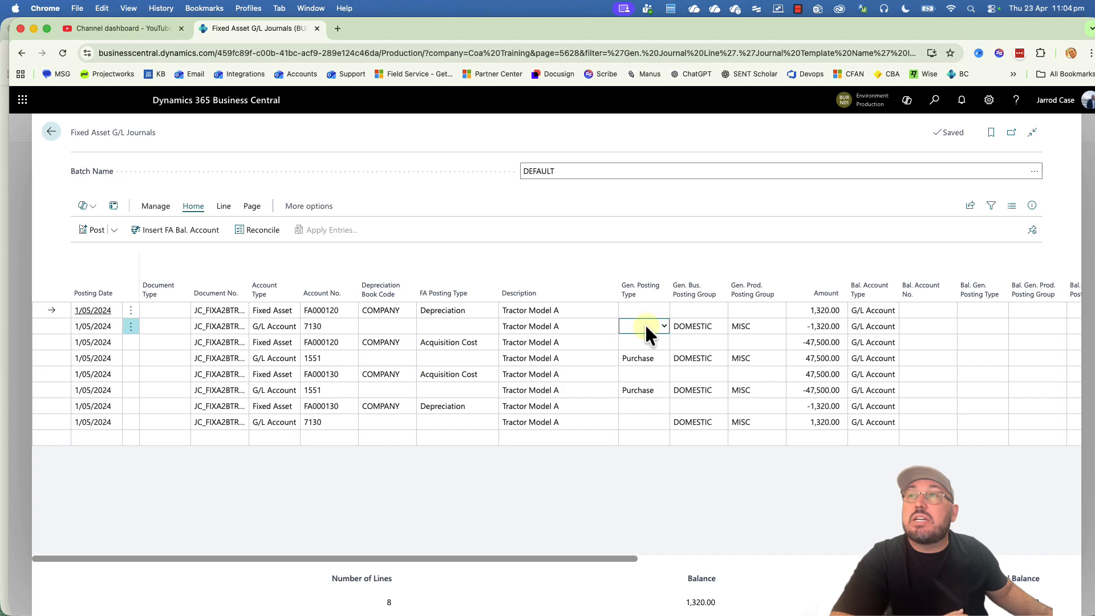
{"action": "left_click", "coordinate": [645, 326]}
{"action": "left_click", "coordinate": [647, 352]}
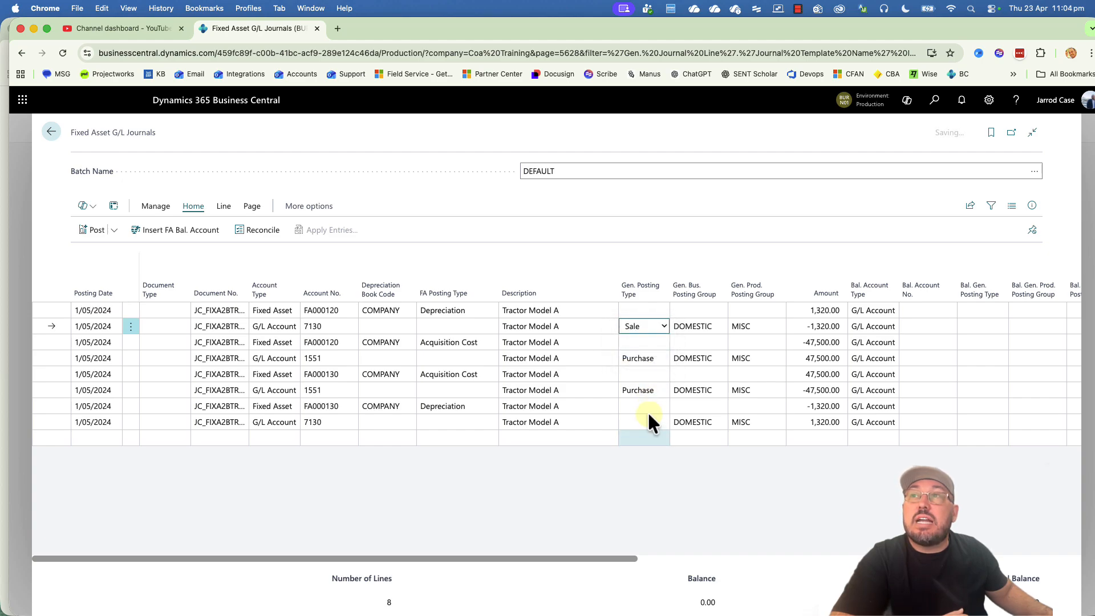
Set the Gen. Posting Type to Sale on the G/L Account 7130 line with amount 1,320.00 and preview the journal posting
{"action": "left_click", "coordinate": [647, 422]}
{"action": "left_click", "coordinate": [646, 448]}
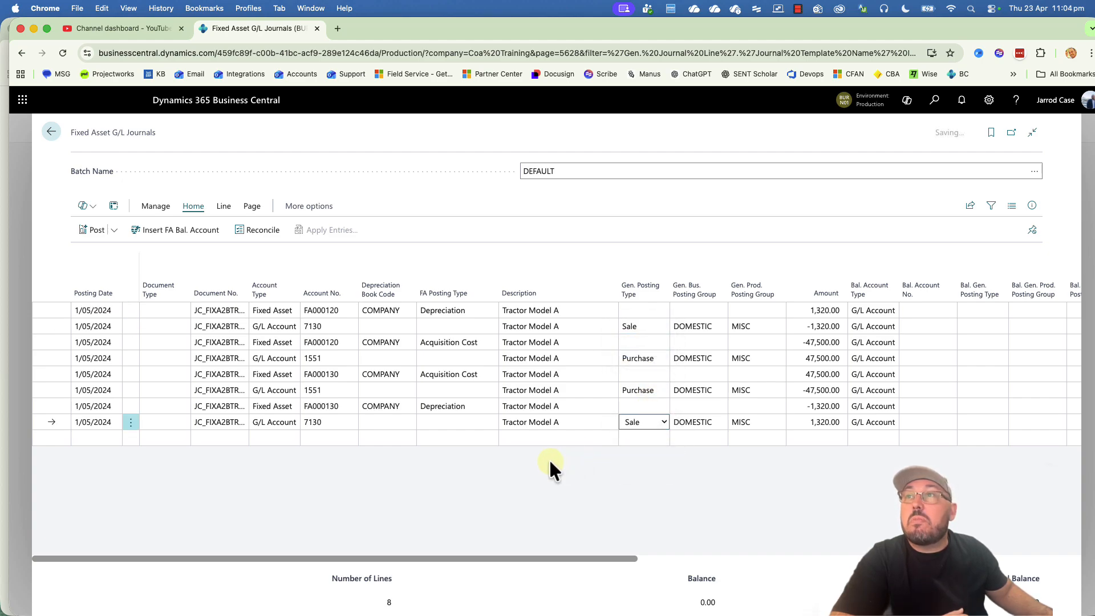
{"action": "left_click", "coordinate": [115, 230]}
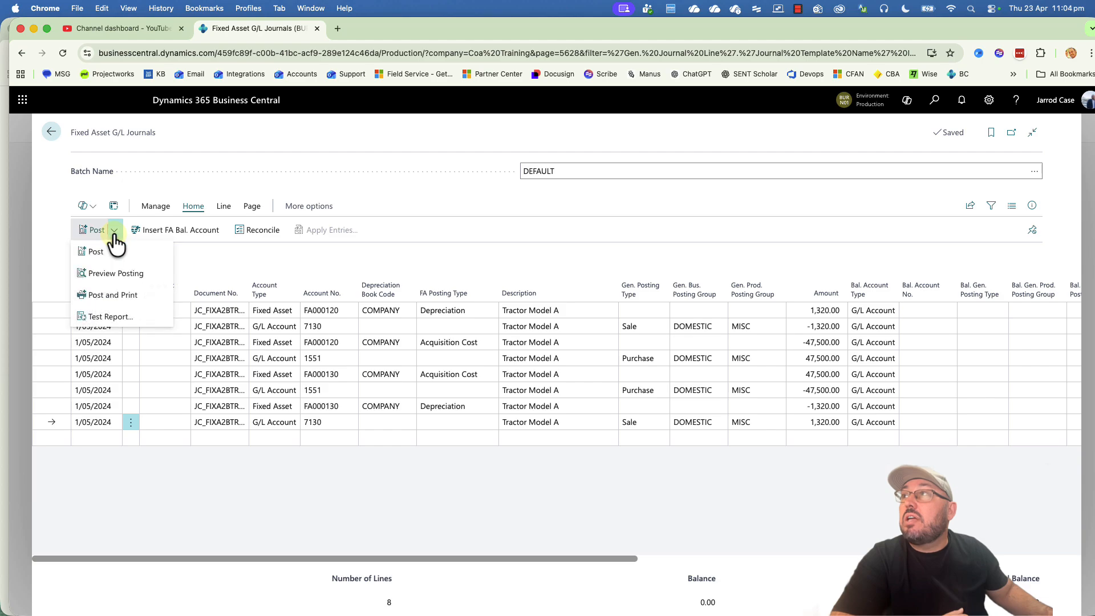
{"action": "left_click", "coordinate": [122, 272]}
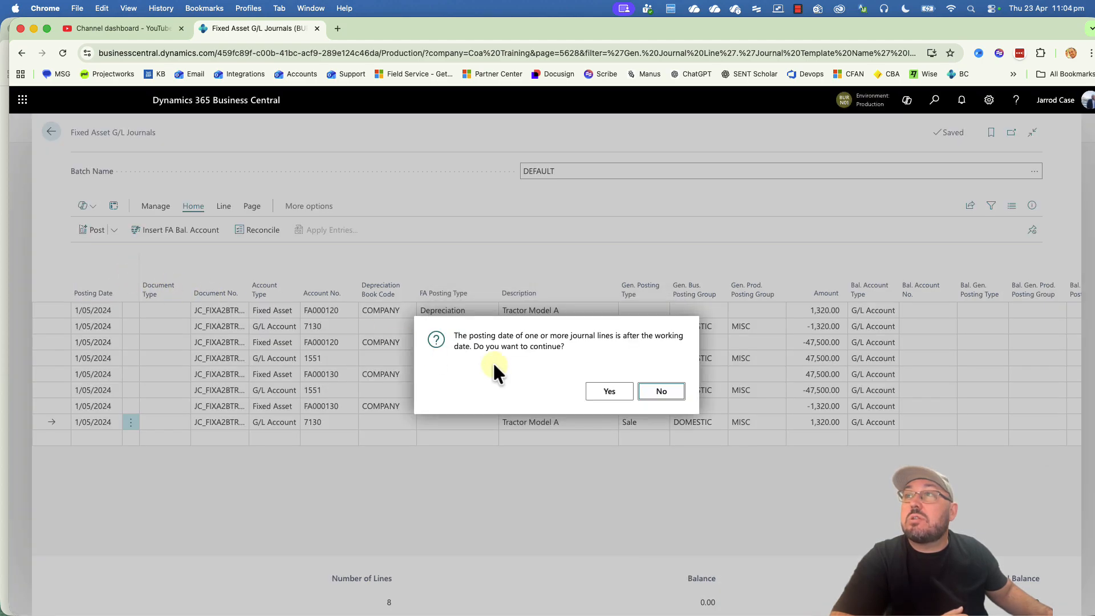
{"action": "left_click", "coordinate": [609, 391]}
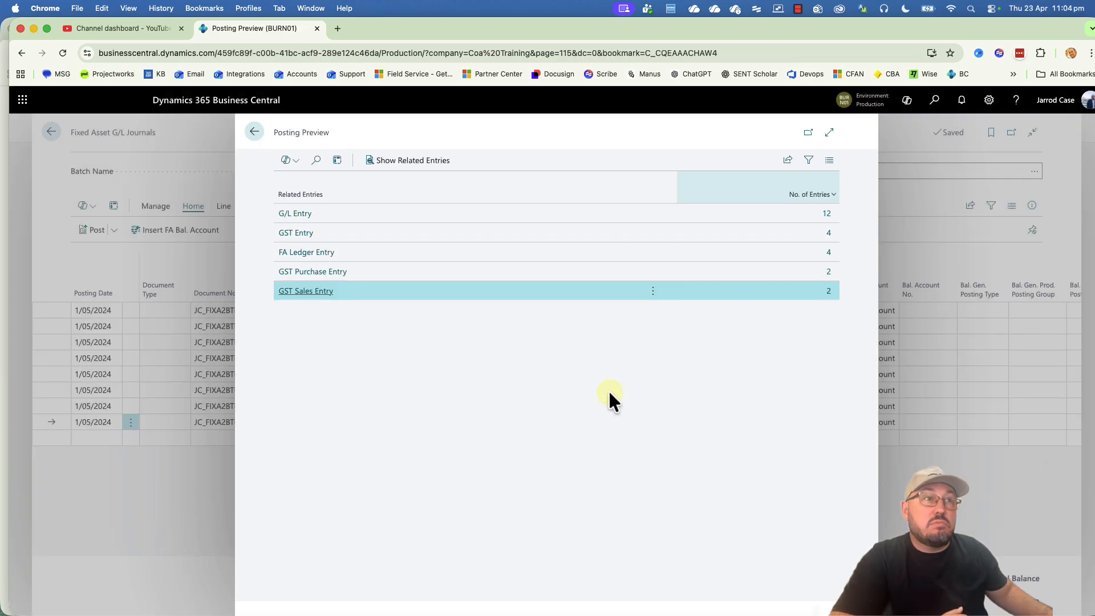
{"action": "left_click", "coordinate": [255, 132]}
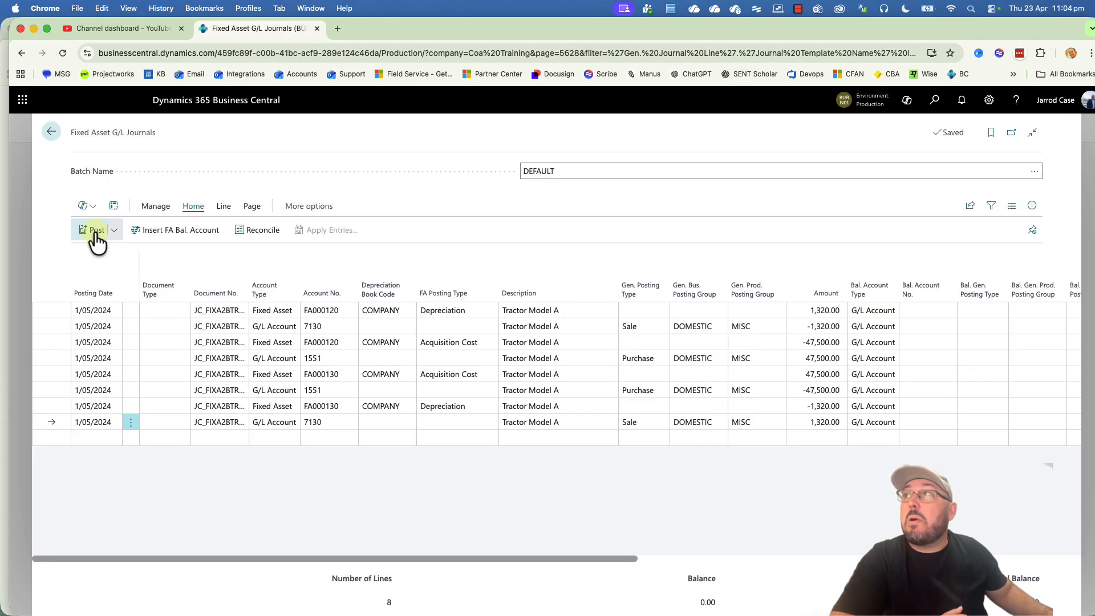
Post the fixed asset G/L journal lines, accepting the posting date after the working date, and close the journal
{"action": "left_click", "coordinate": [95, 231]}
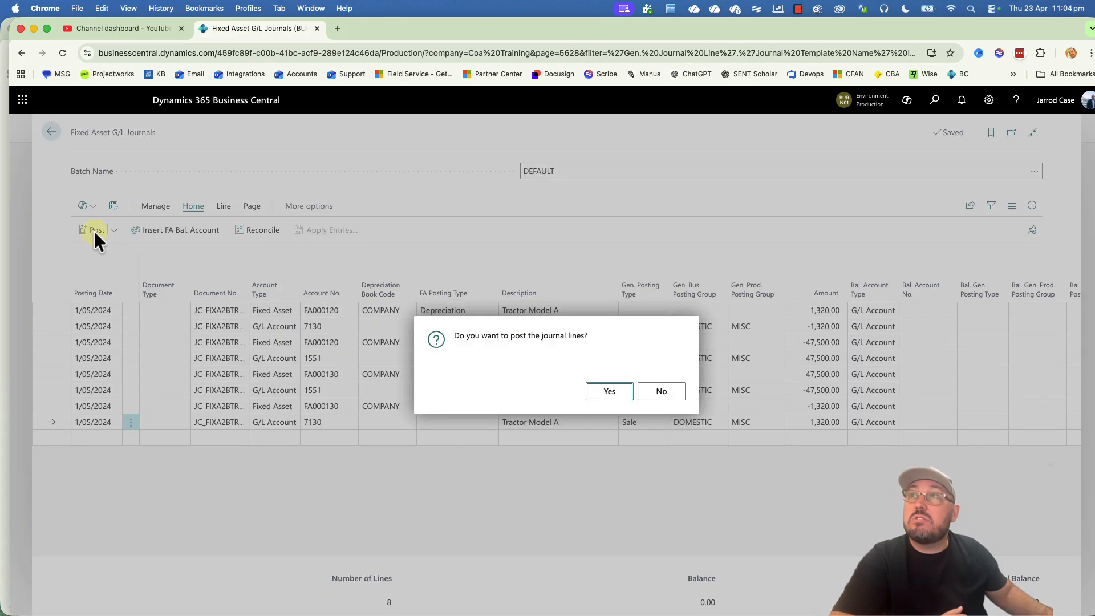
{"action": "left_click", "coordinate": [609, 392]}
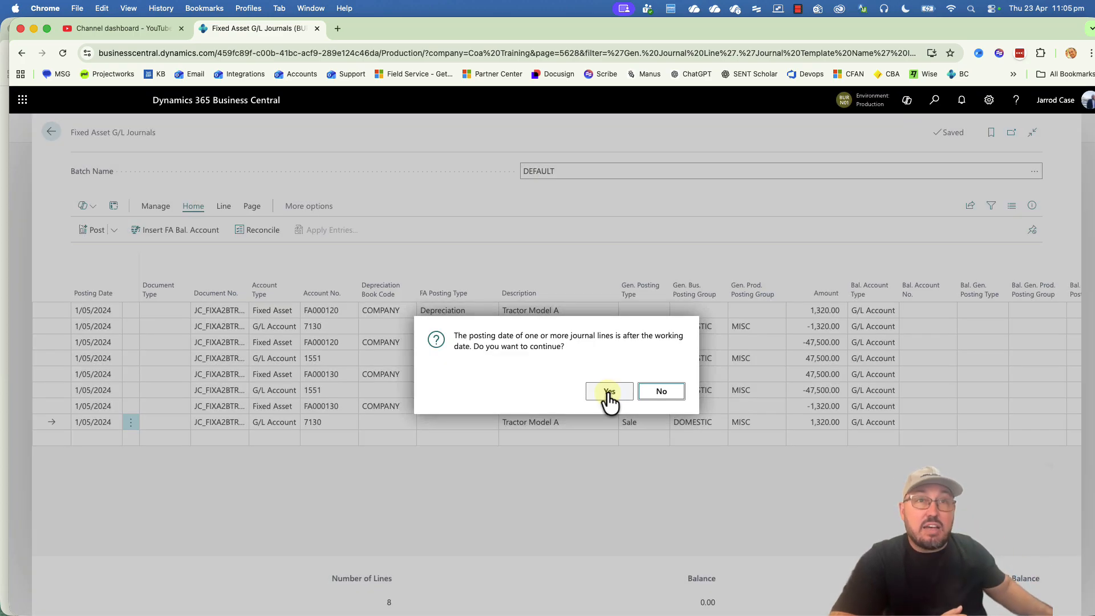
{"action": "left_click", "coordinate": [608, 392]}
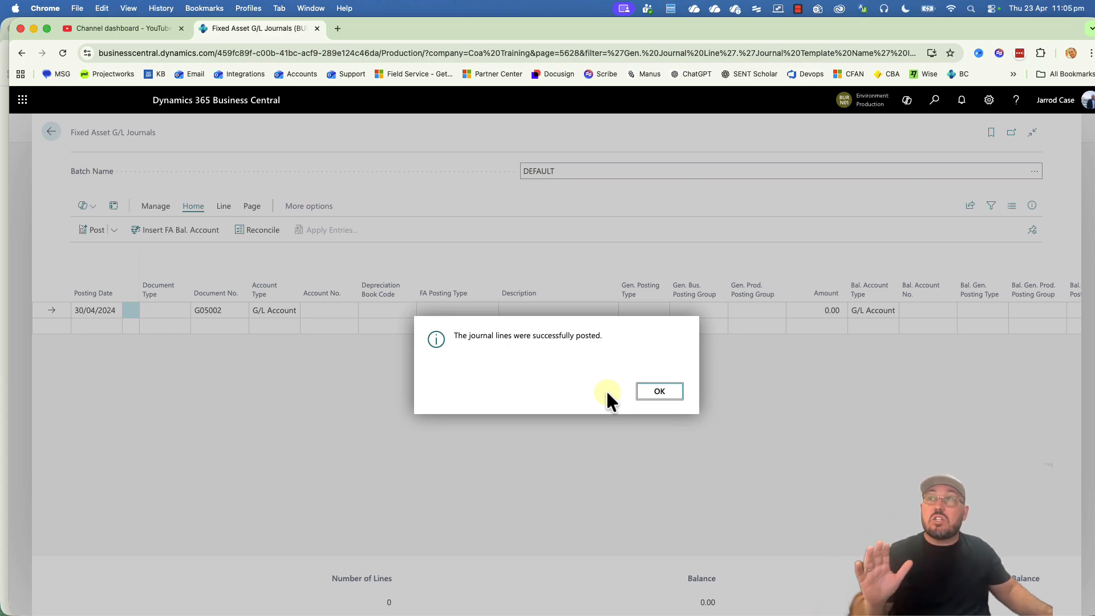
{"action": "left_click", "coordinate": [649, 394]}
{"action": "key", "text": "Escape"}
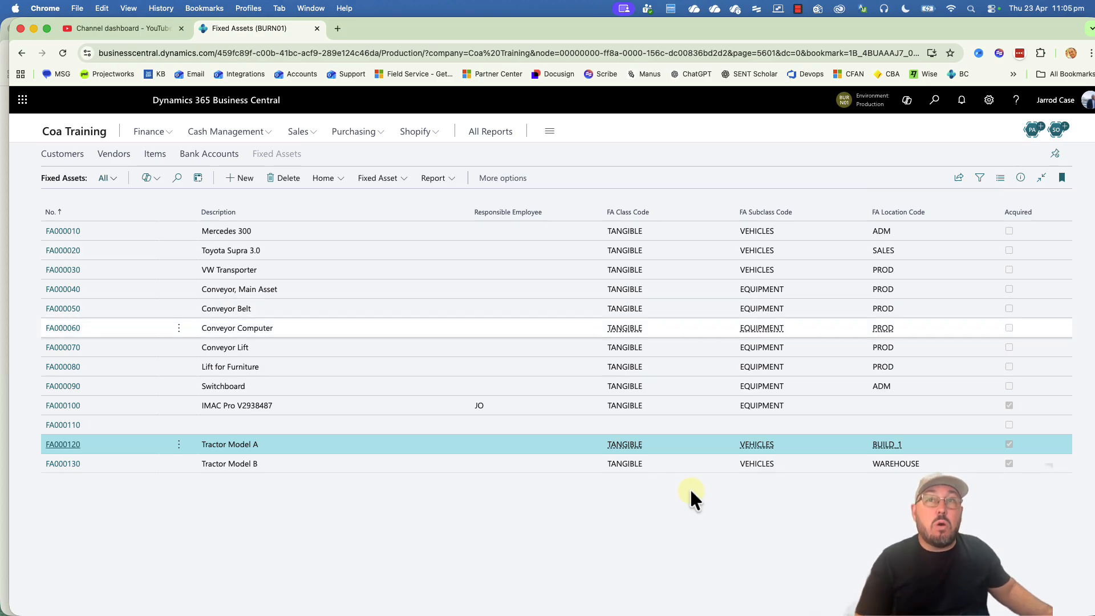
Review the FA ledger entries behind Tractor Model A's book value and return to the fixed assets list
{"action": "left_click", "coordinate": [259, 465]}
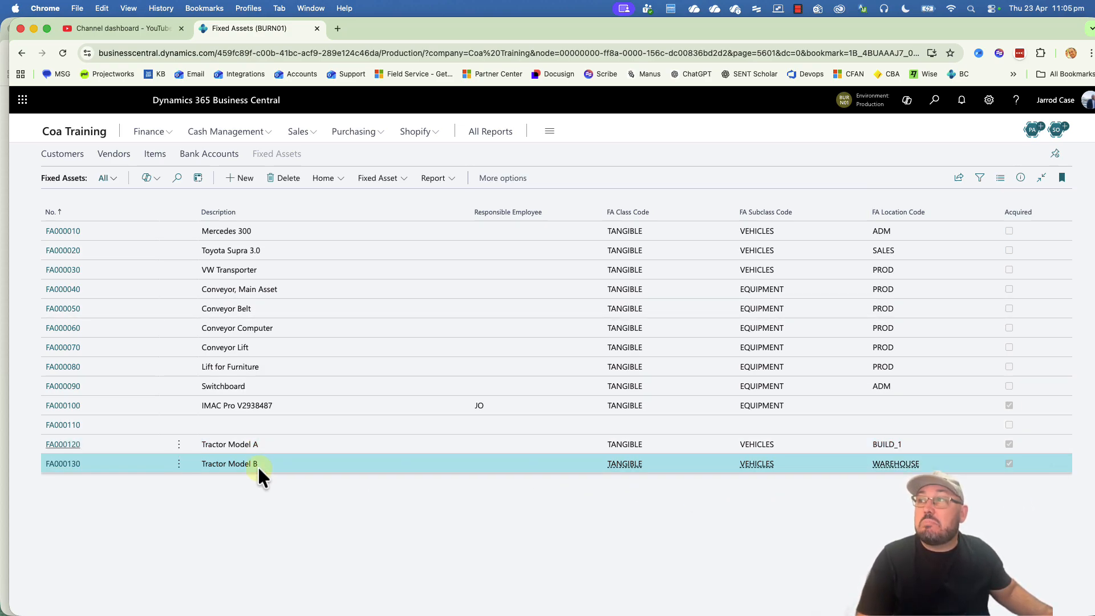
{"action": "left_click", "coordinate": [63, 446]}
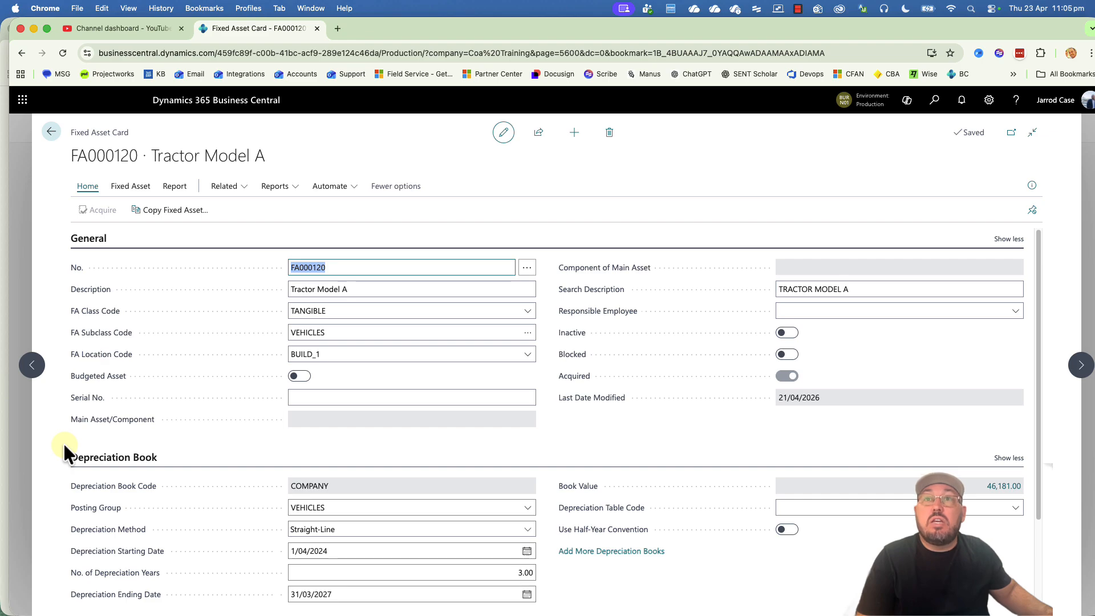
{"action": "left_click", "coordinate": [1003, 487]}
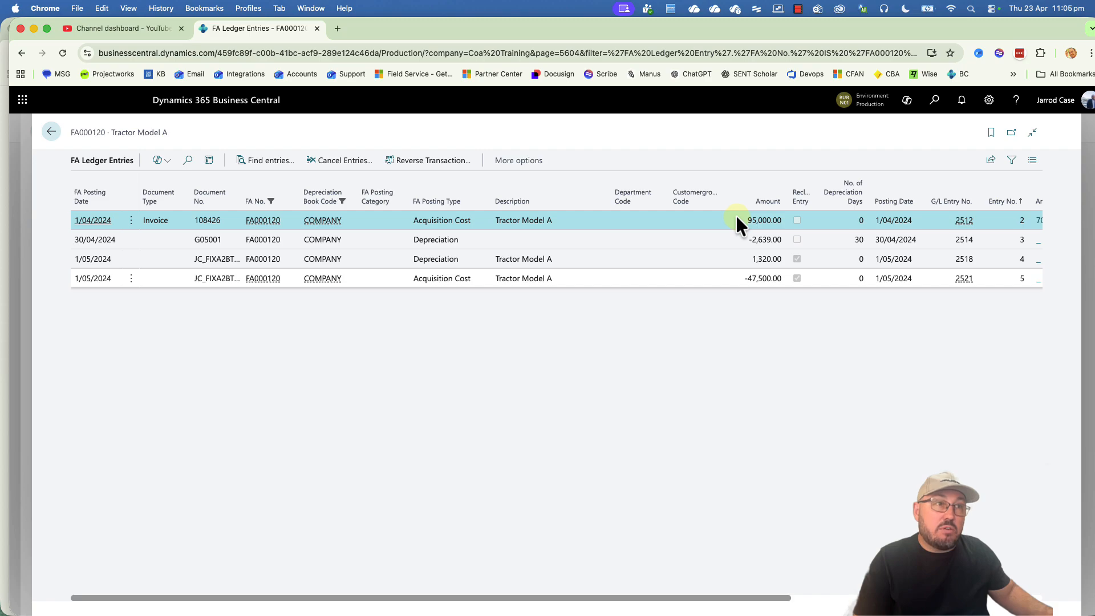
{"action": "left_click", "coordinate": [51, 132]}
{"action": "left_click", "coordinate": [53, 129]}
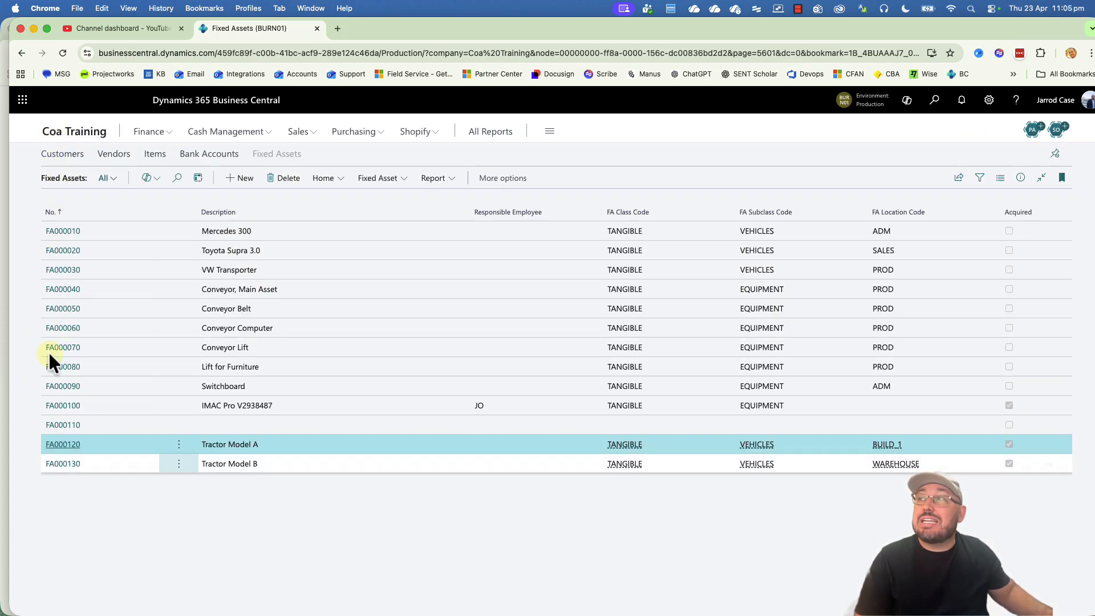
Review the FA ledger entries behind Tractor Model B's book value and return to the fixed assets list
{"action": "left_click", "coordinate": [47, 465]}
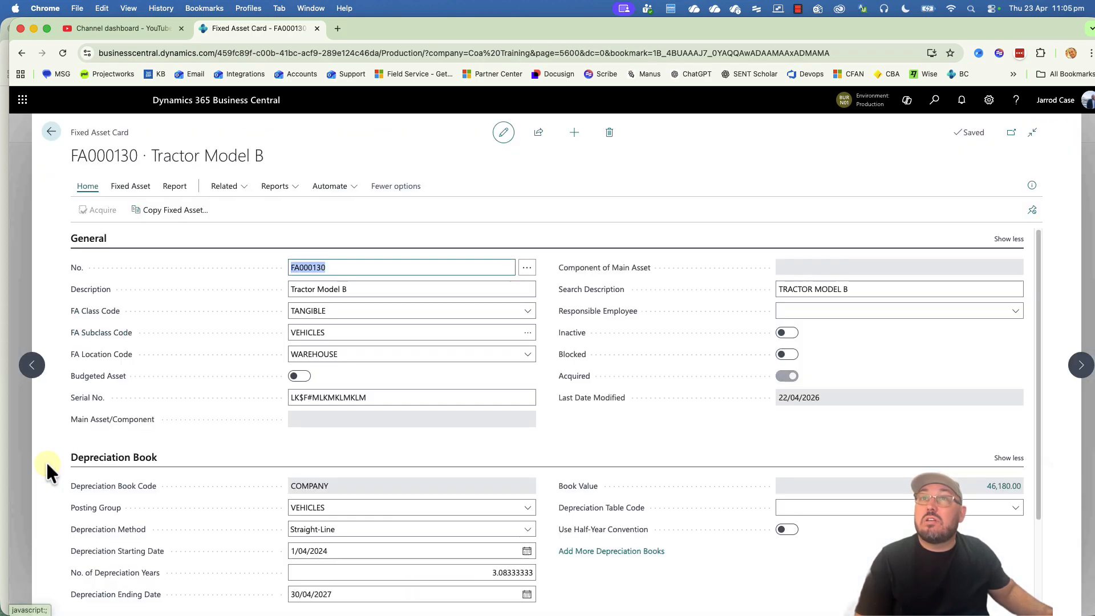
{"action": "left_click", "coordinate": [1002, 488]}
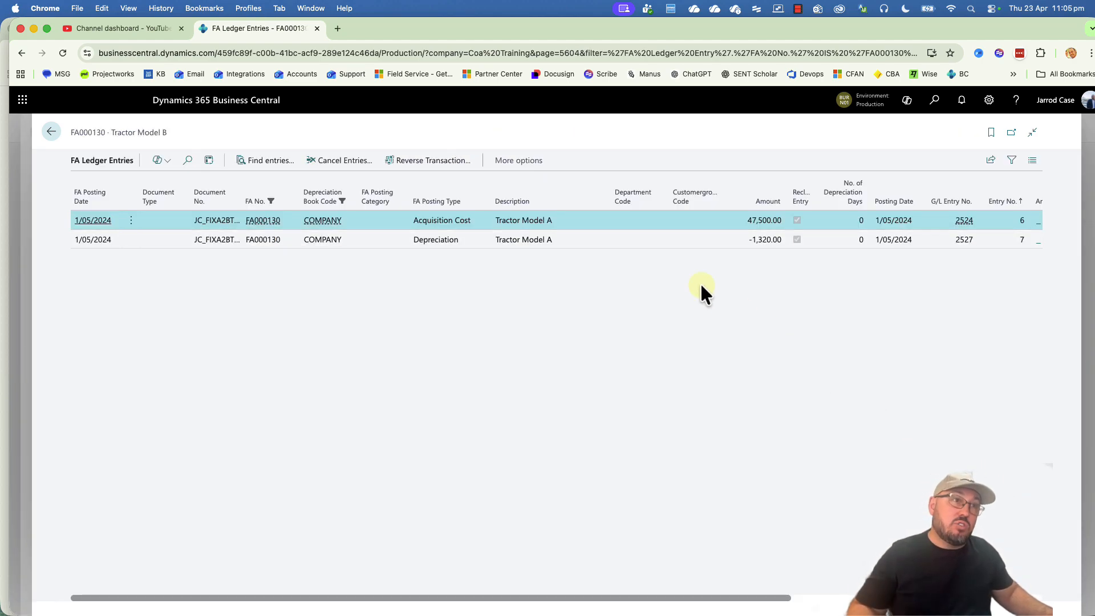
{"action": "key", "text": "Escape"}
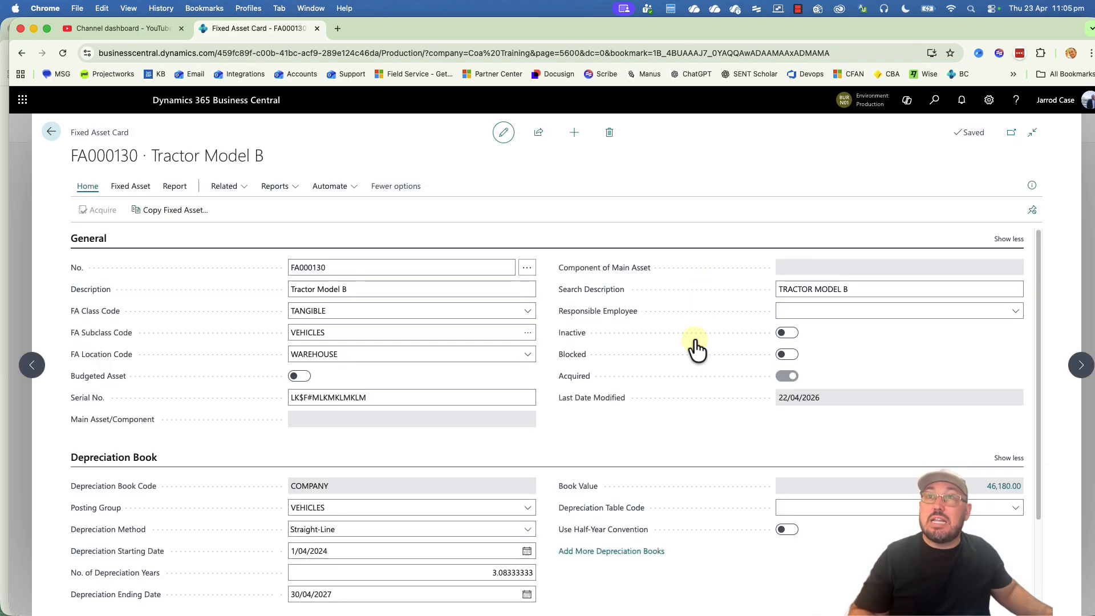
{"action": "key", "text": "Escape"}
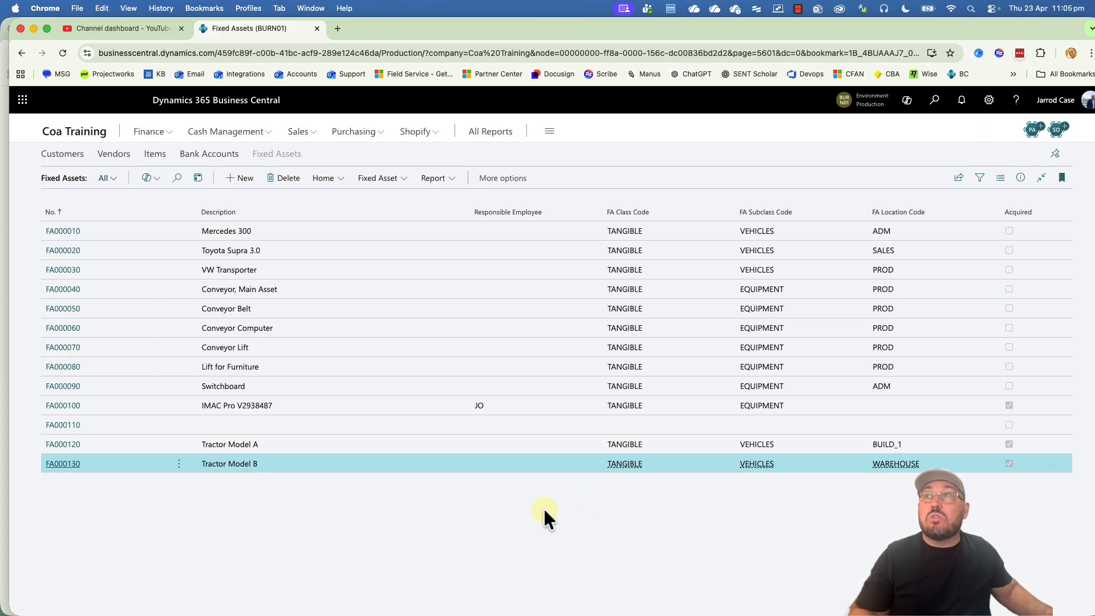